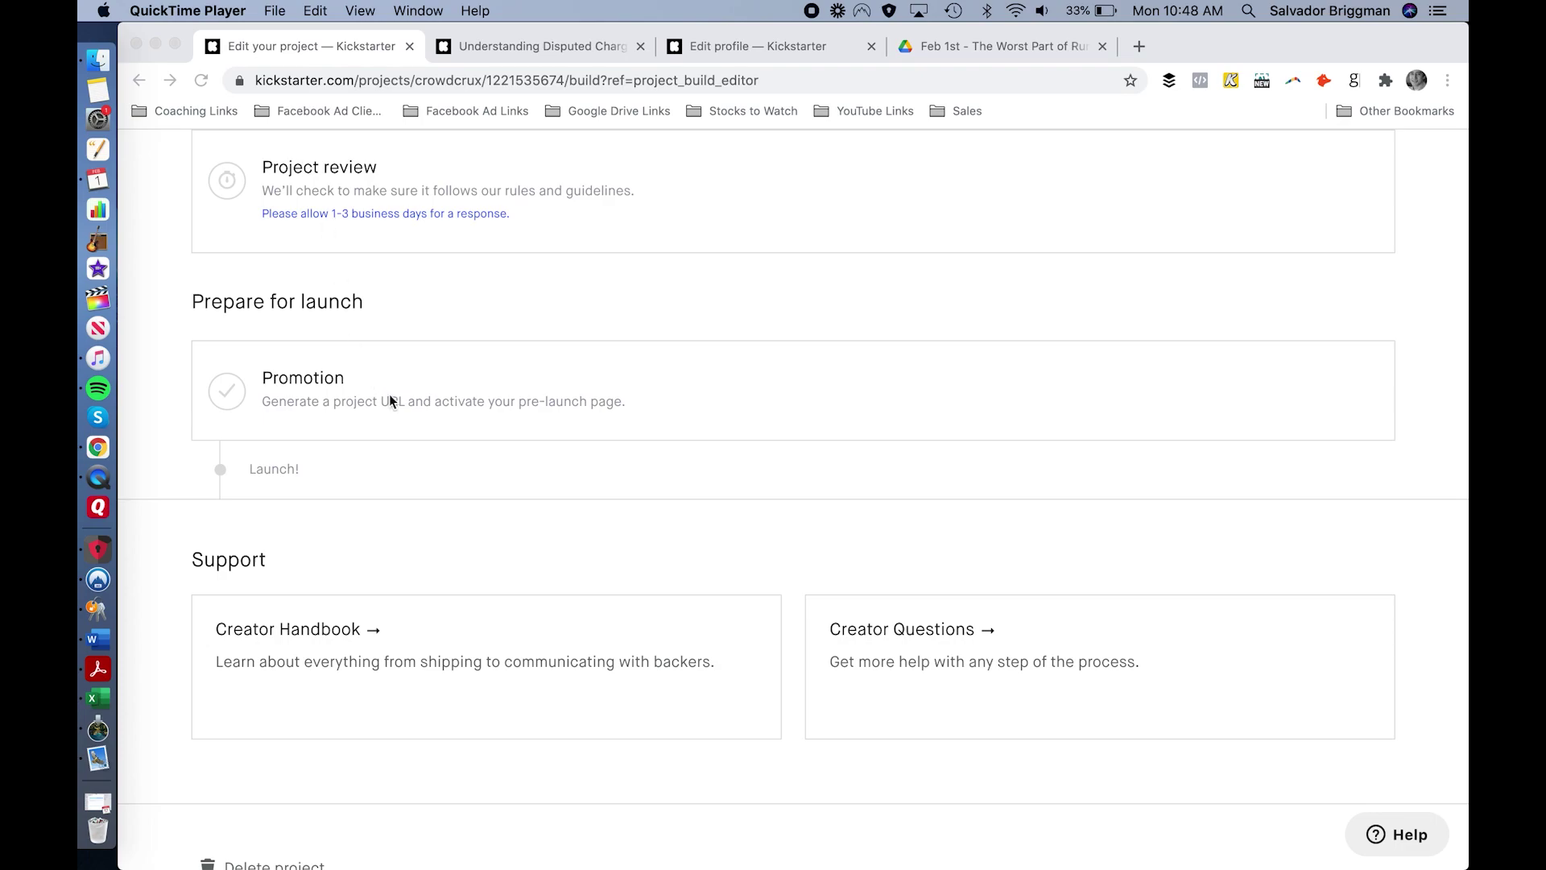
# - Open the project's Promotion section and review the Project URL and Pre-launch page settings
pyautogui.click(354, 398)
pyautogui.click(294, 393)
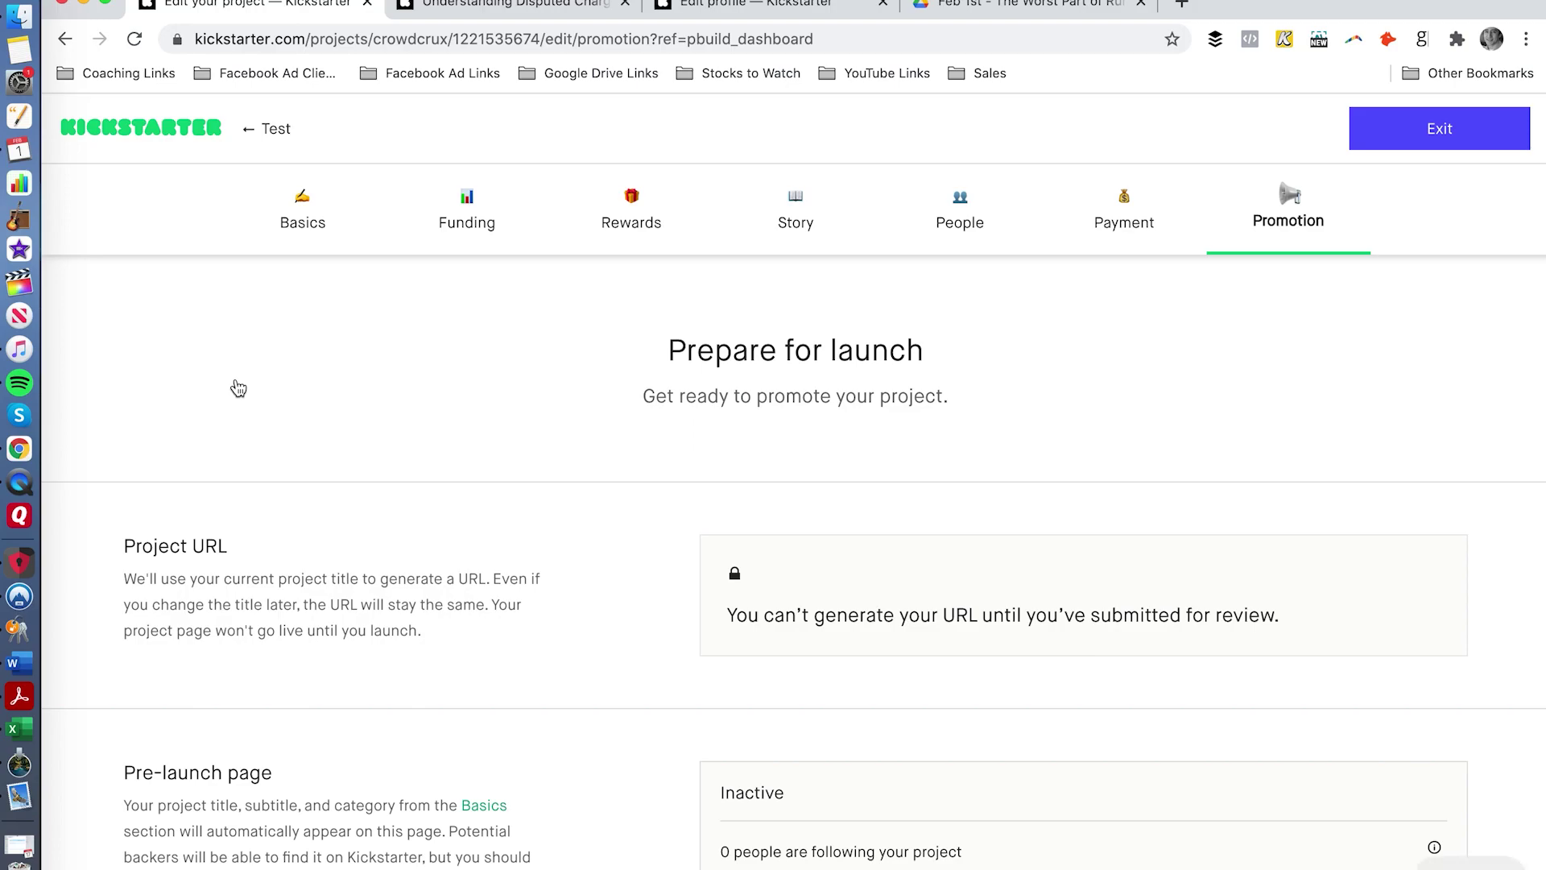
pyautogui.scroll(-4, 348, 486)
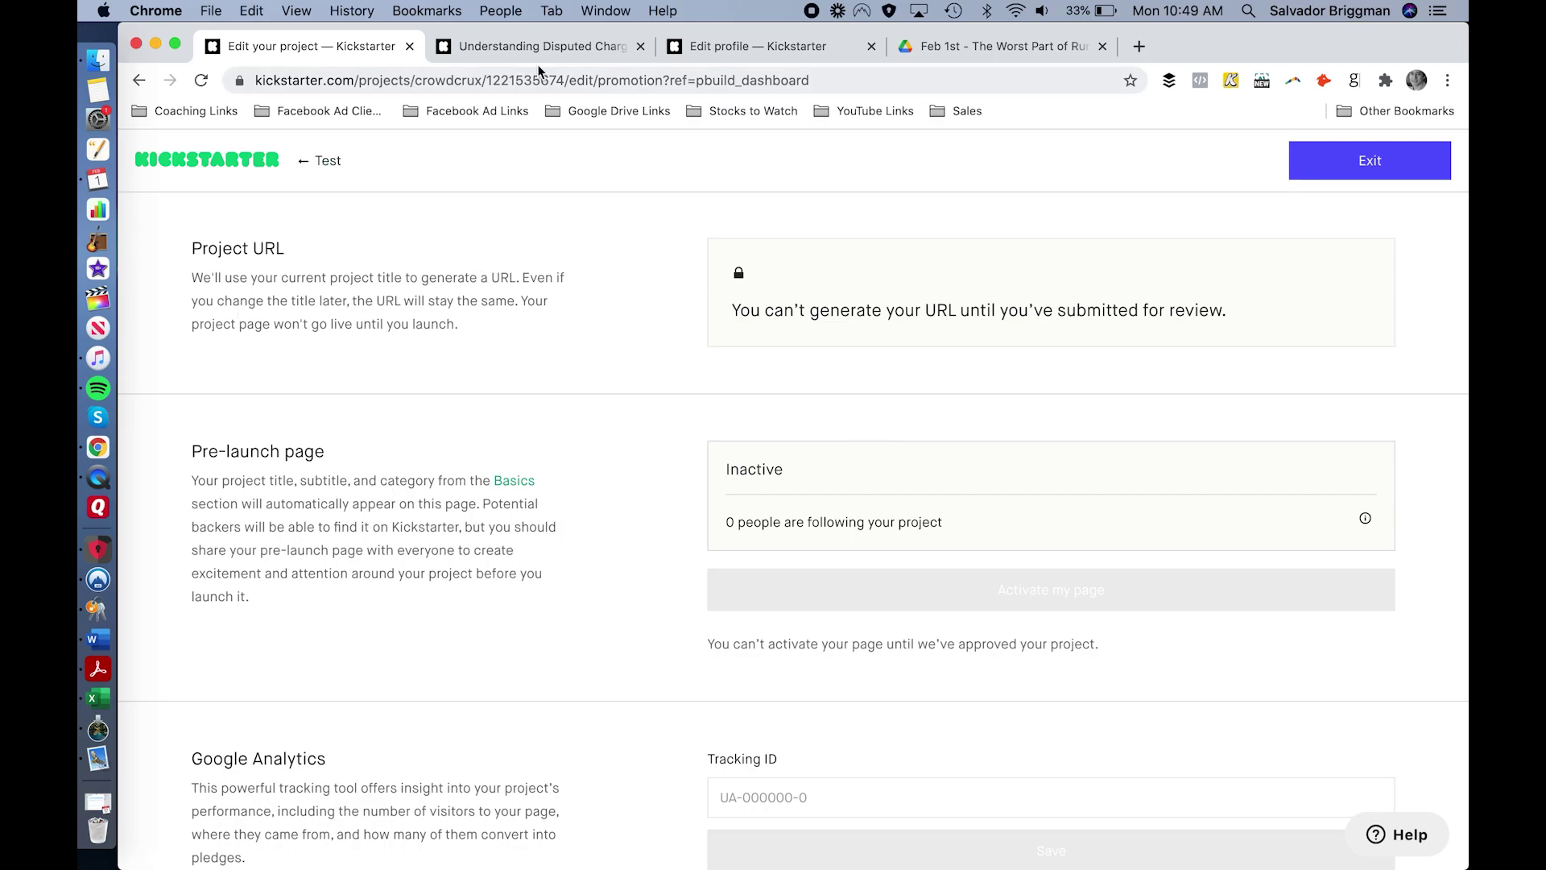
# - Load kickstarter.com in place of the disputed charges article and open the Upcoming Projects collection
pyautogui.click(567, 46)
pyautogui.click(563, 81)
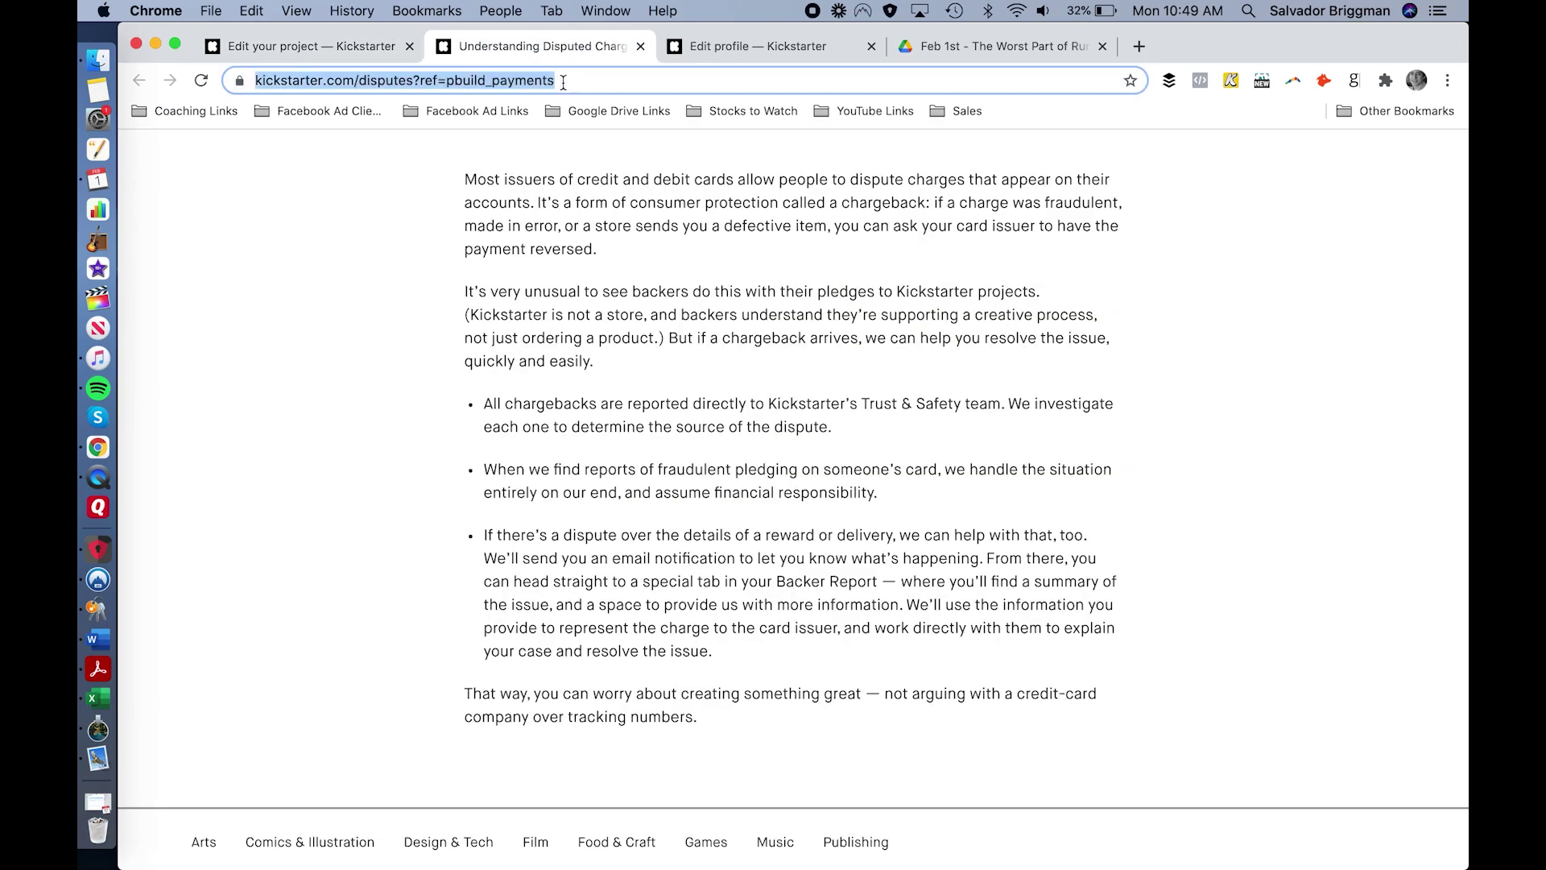
pyautogui.write('kick')
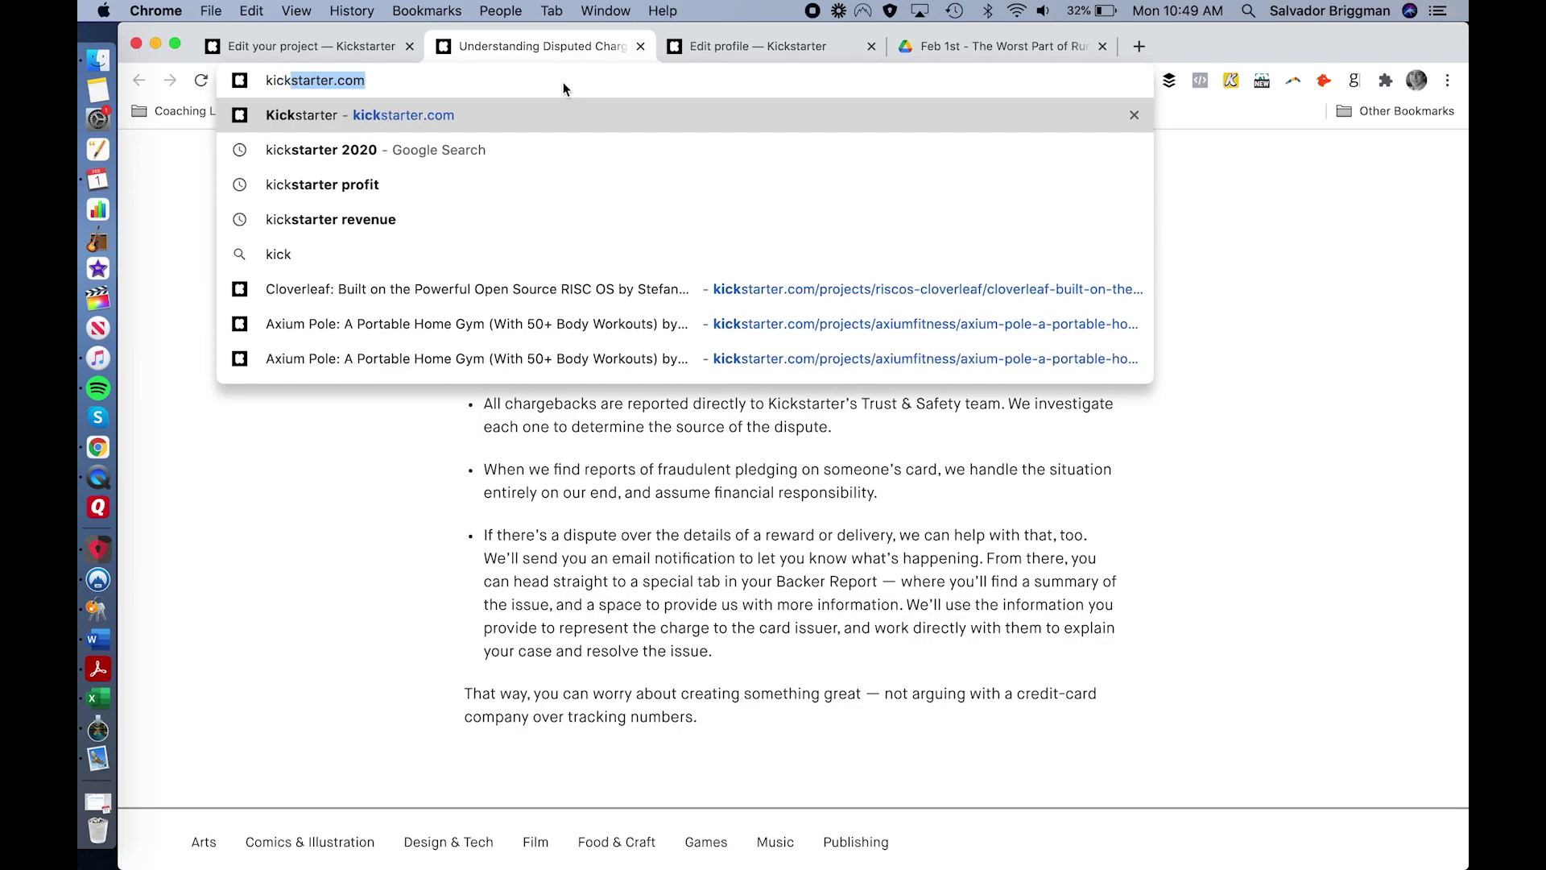
pyautogui.press('Return')
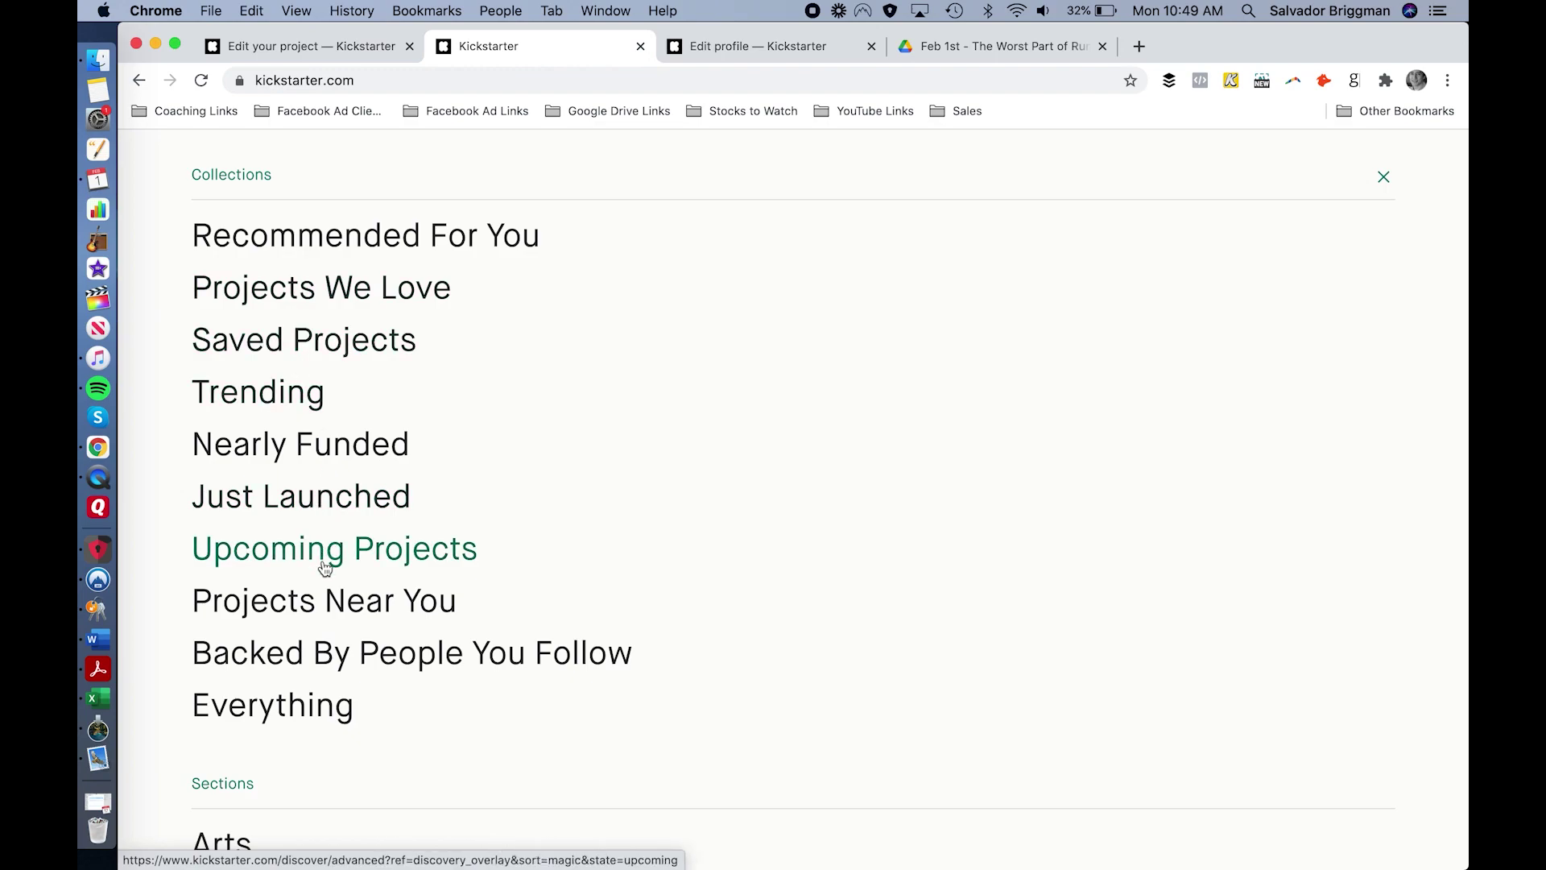
pyautogui.click(327, 562)
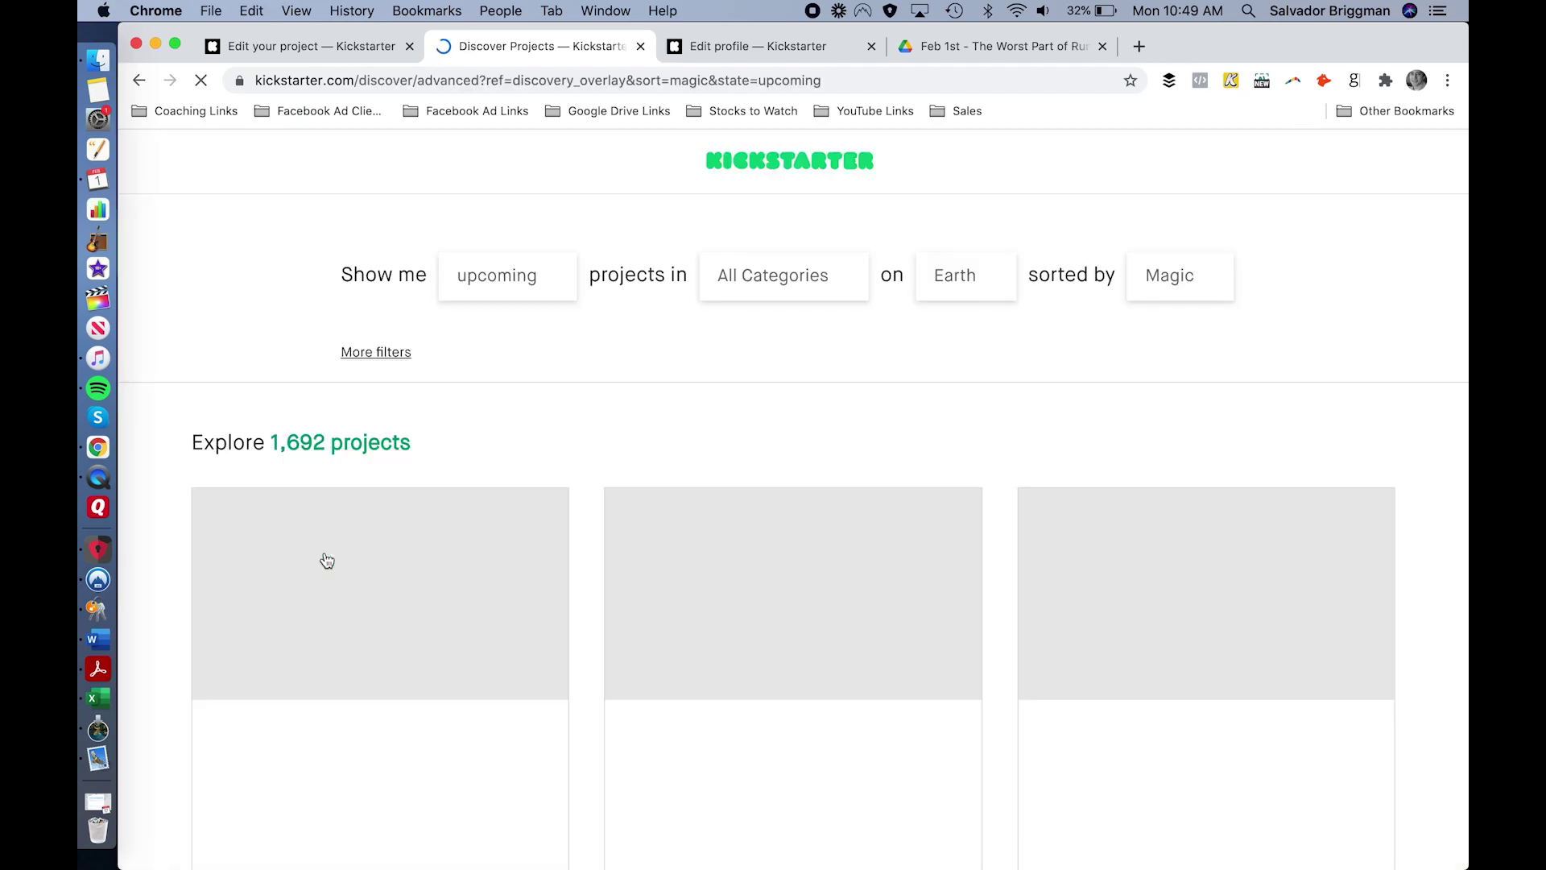
# - Browse the upcoming projects and open the page of "Lift Every Voice and Meme - A Black Card Game"
pyautogui.scroll(-3, 327, 561)
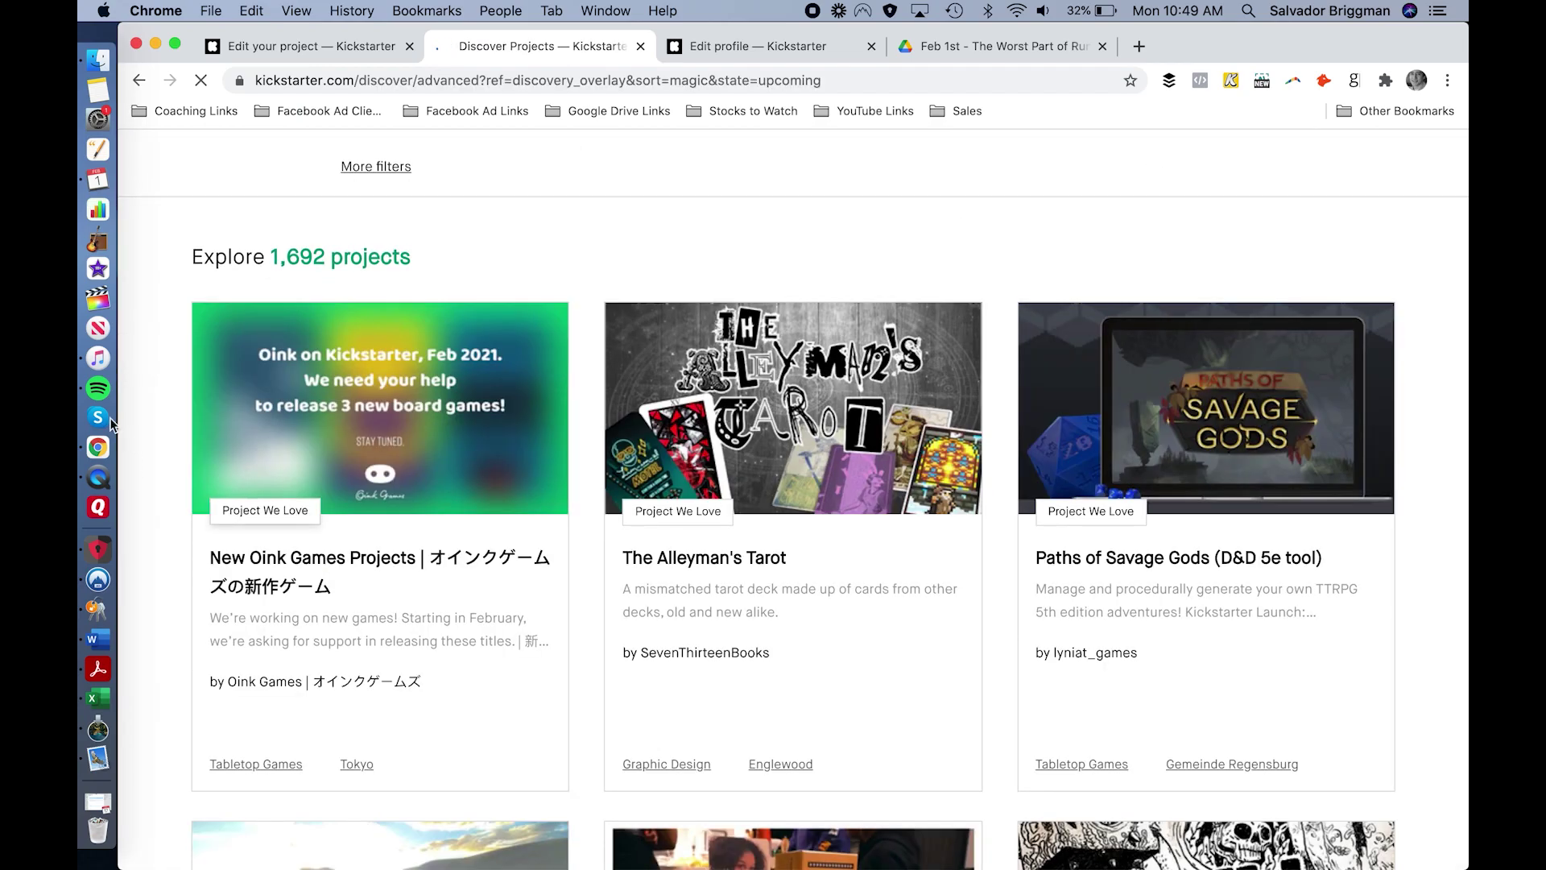
pyautogui.scroll(-3, 176, 432)
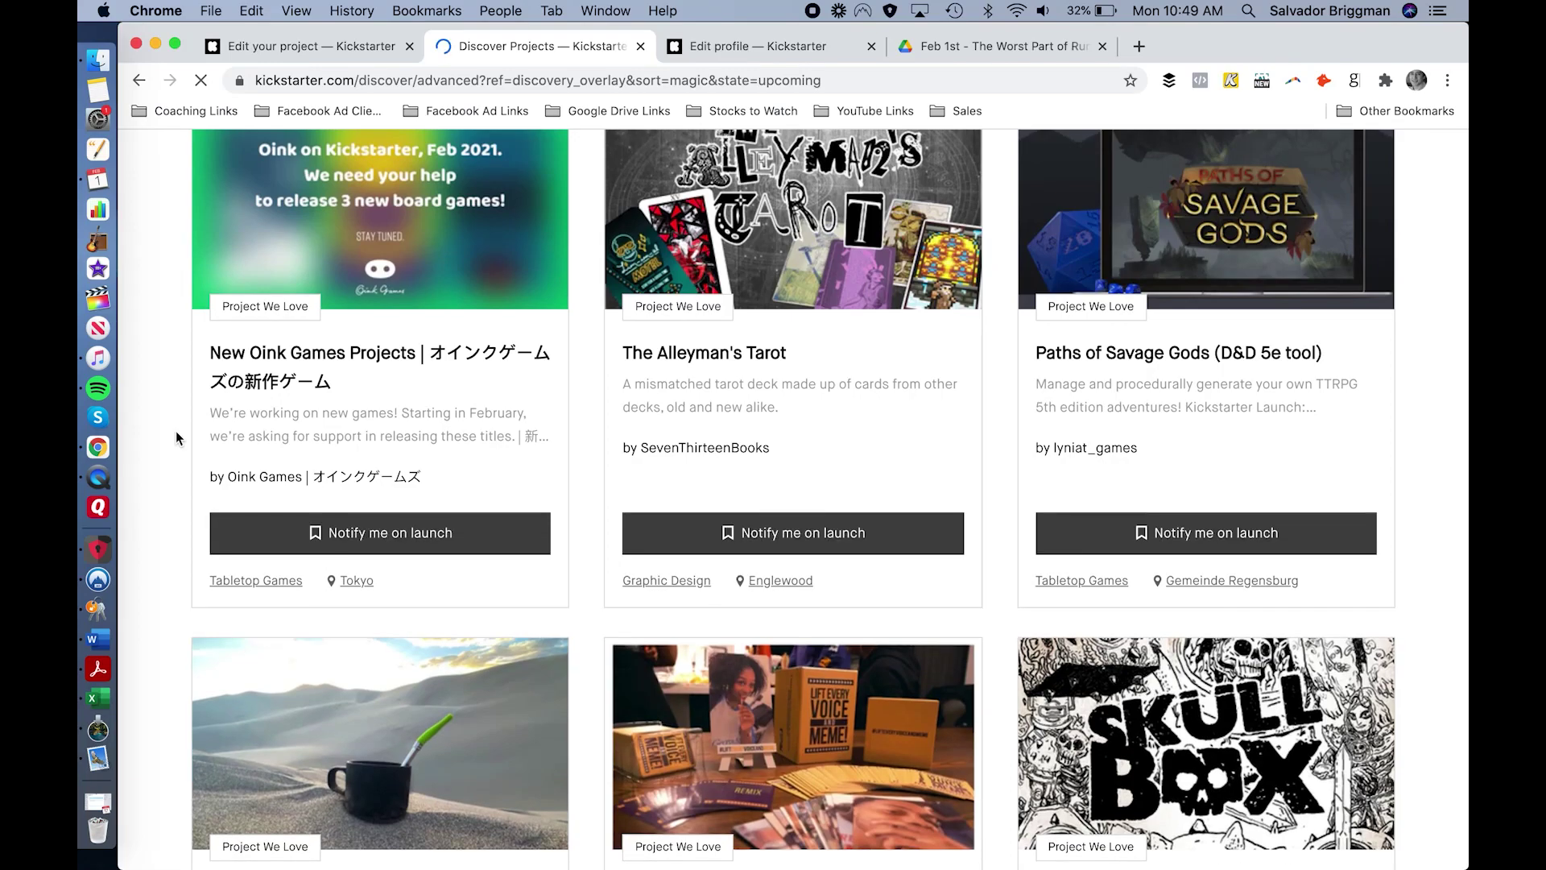
pyautogui.scroll(-5, 176, 438)
pyautogui.scroll(-4, 175, 432)
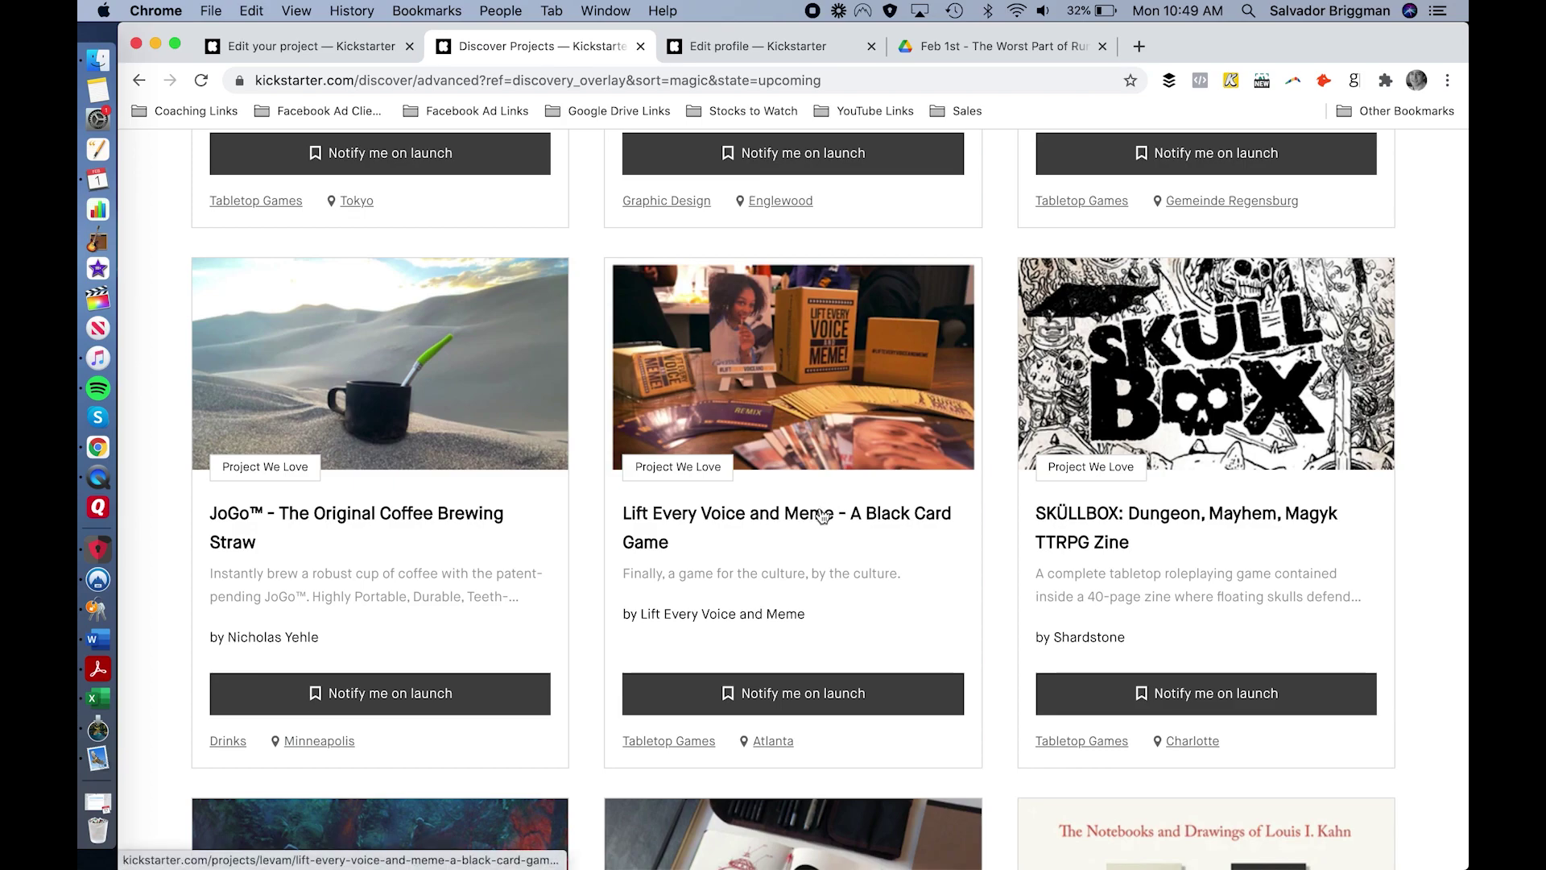
pyautogui.click(780, 525)
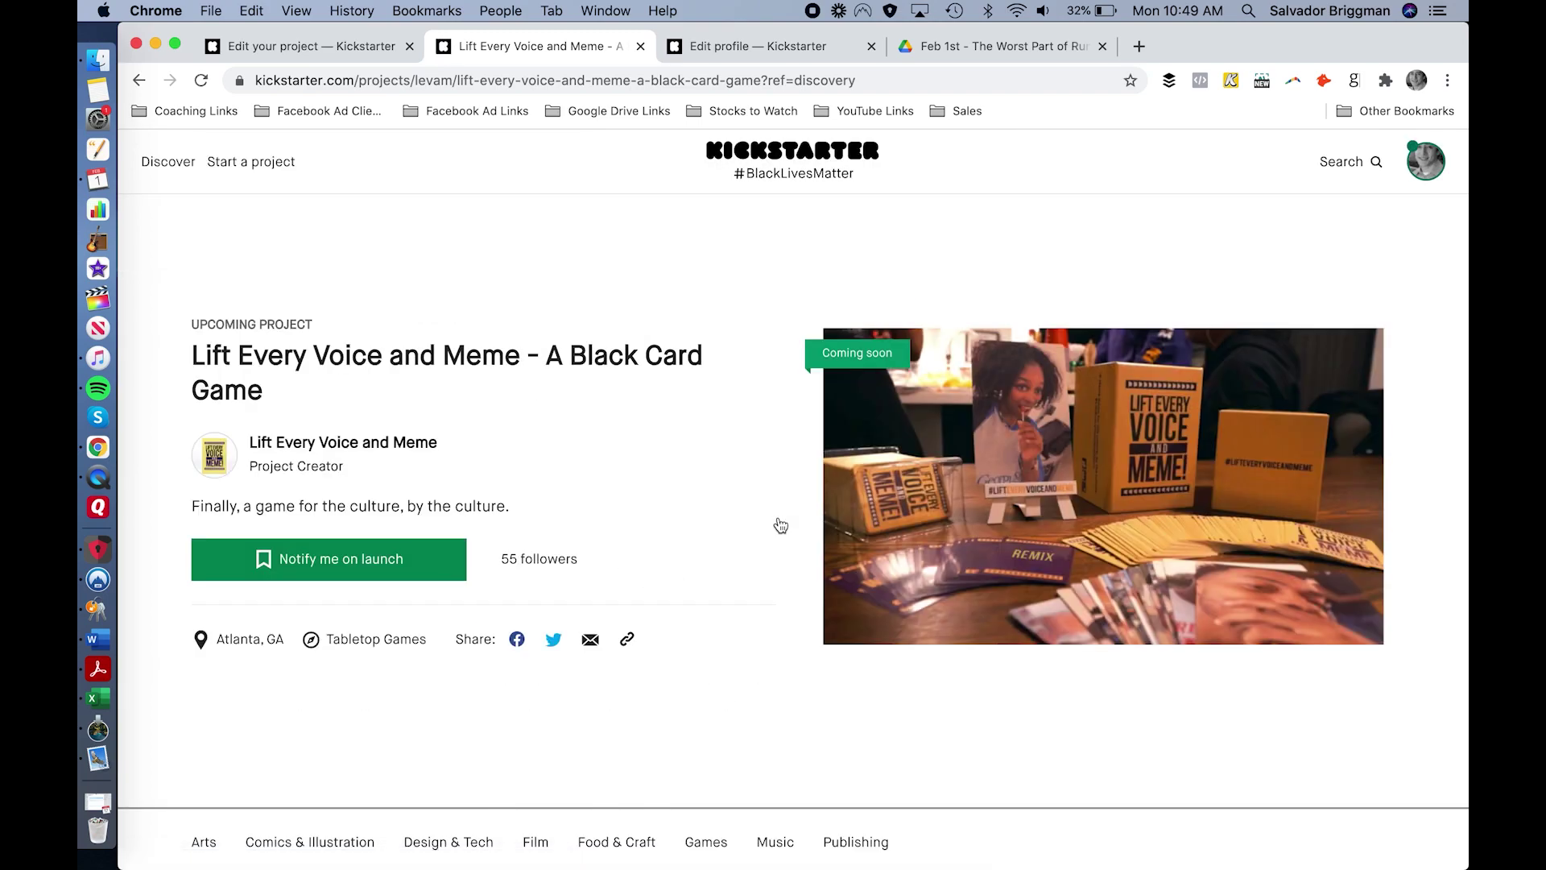
# - Examine the card game's pre-launch page and highlight its follower count beside the launch notification option
pyautogui.scroll(-5, 780, 525)
pyautogui.scroll(5, 780, 525)
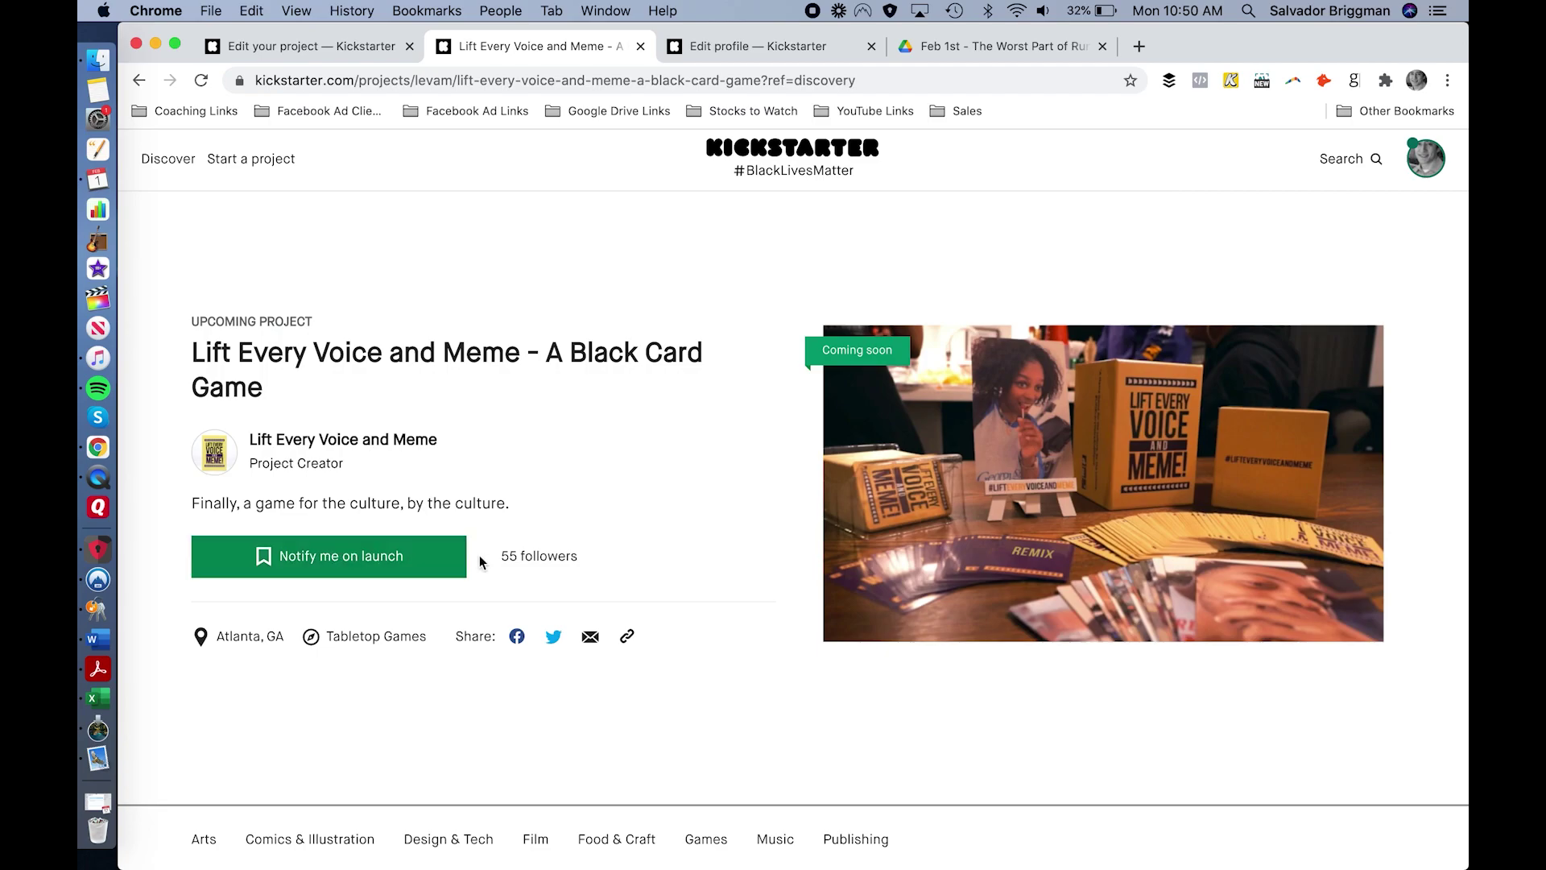
pyautogui.tripleClick(507, 556)
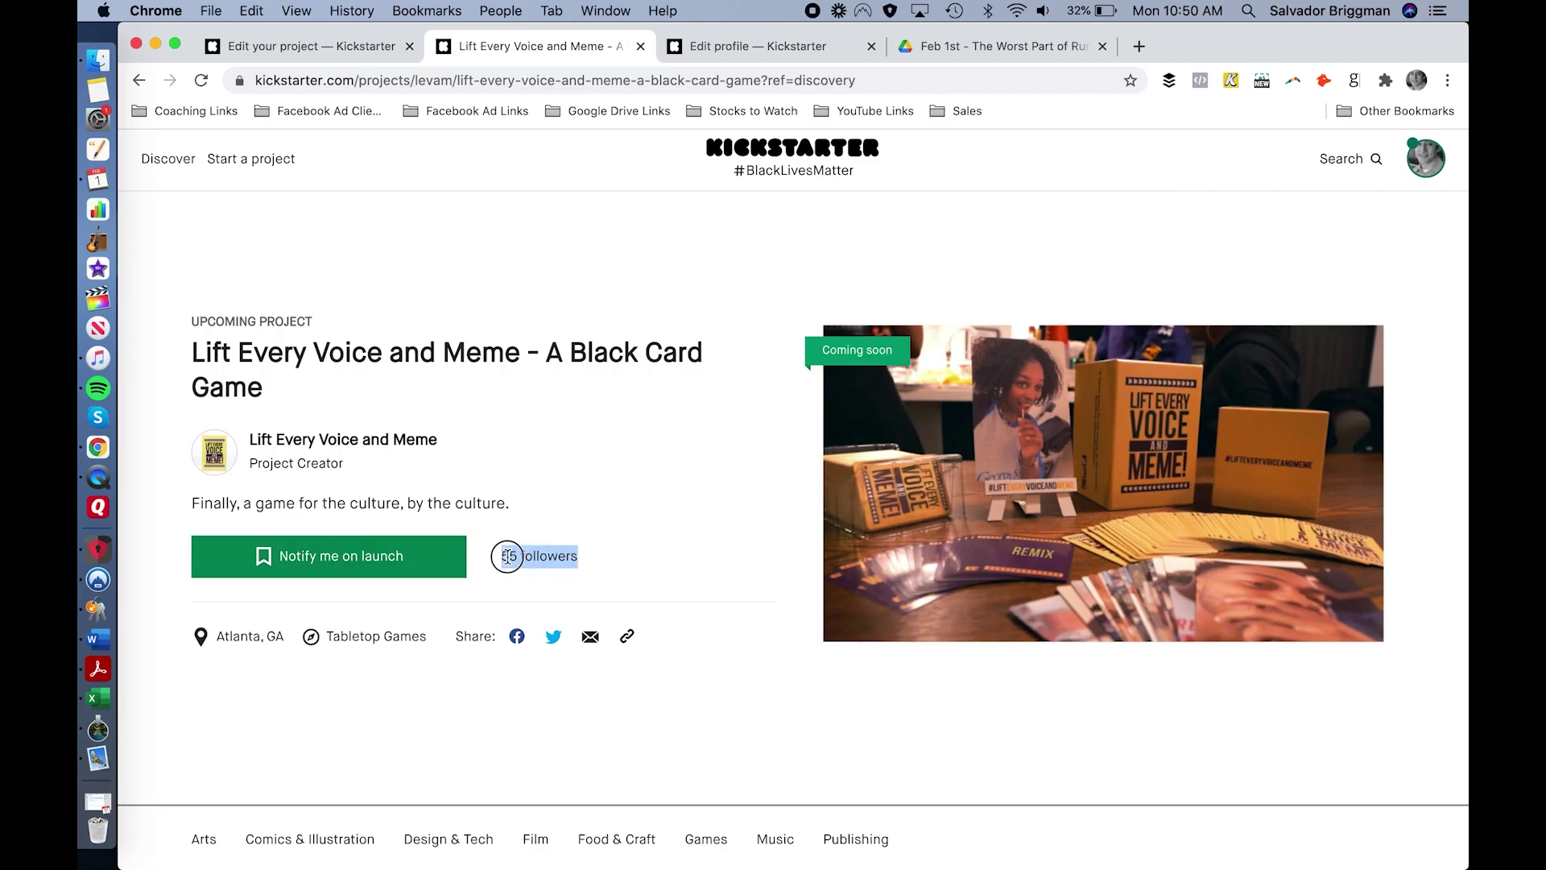
pyautogui.doubleClick(507, 556)
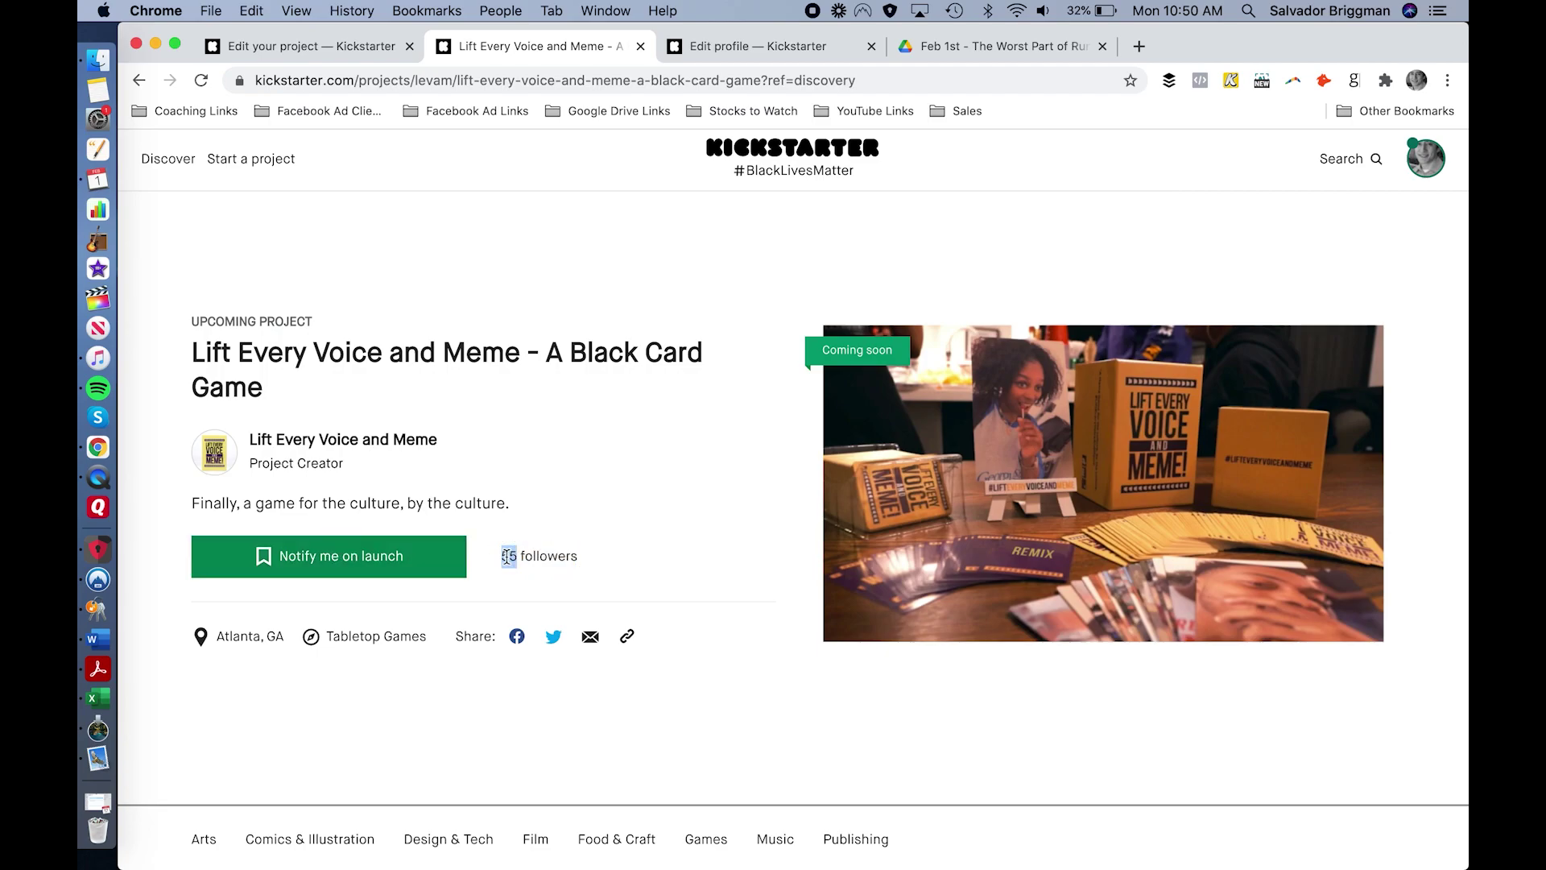
pyautogui.tripleClick(508, 556)
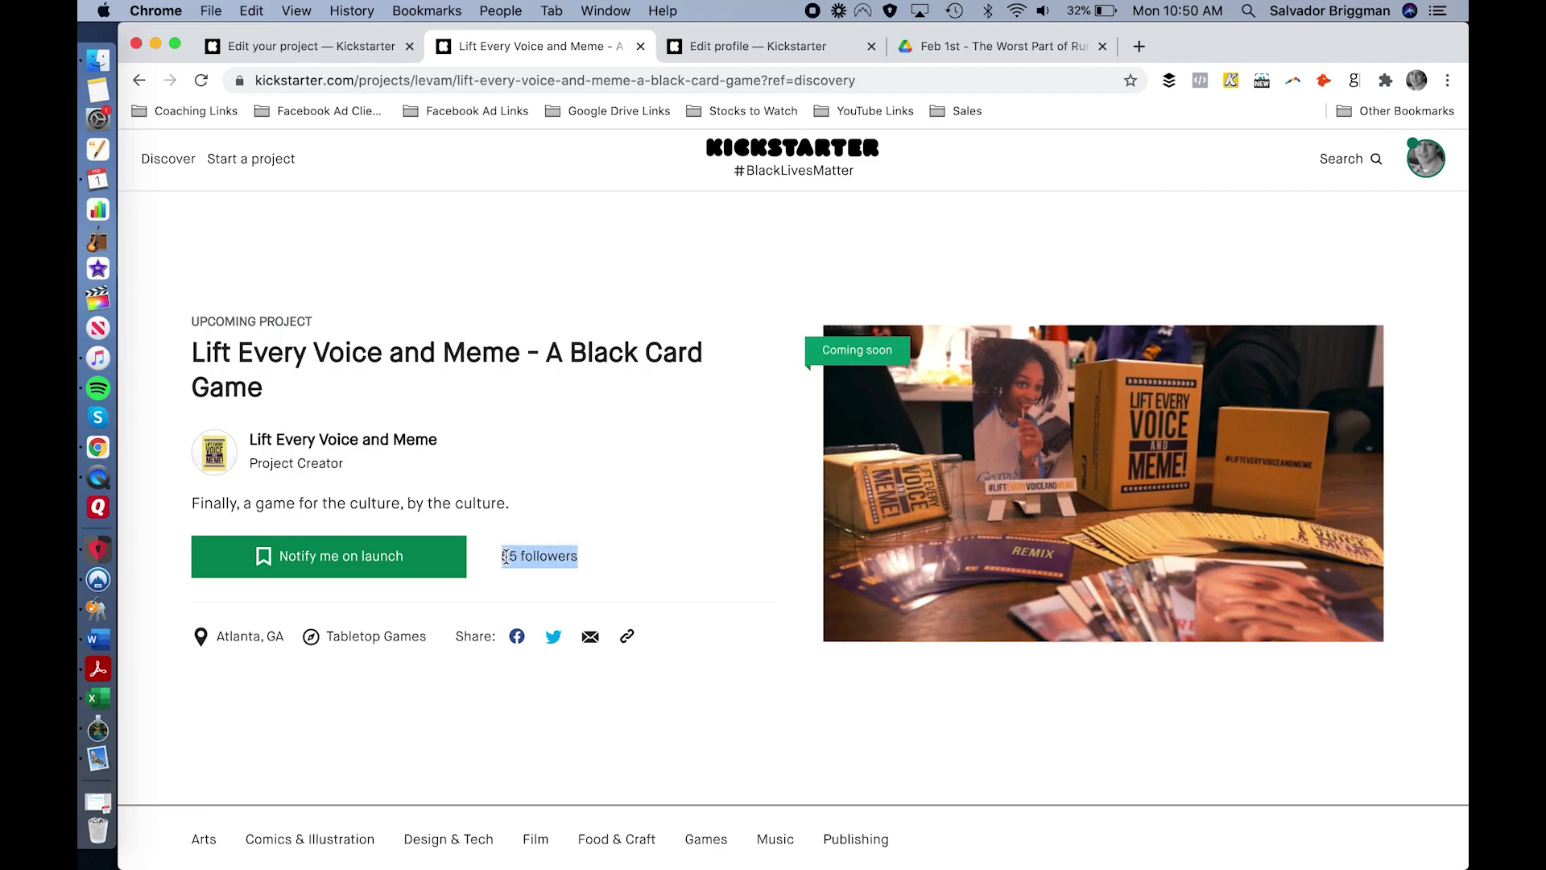
pyautogui.click(509, 478)
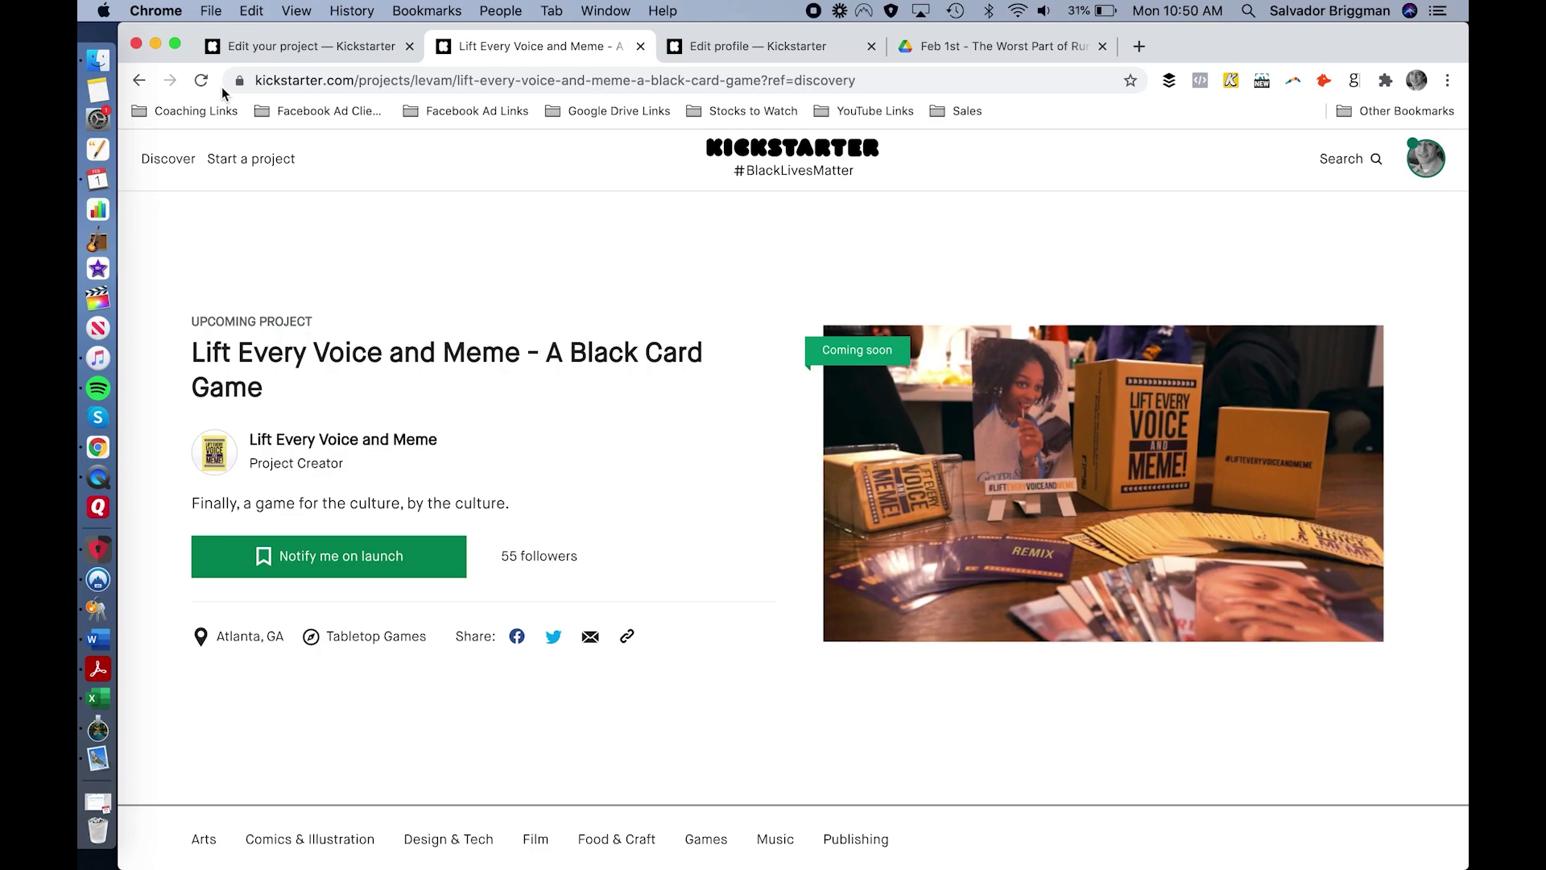
# - Return to the upcoming projects list, open "Orbit | The New Ellipse Template" and examine its pre-launch page
pyautogui.click(138, 81)
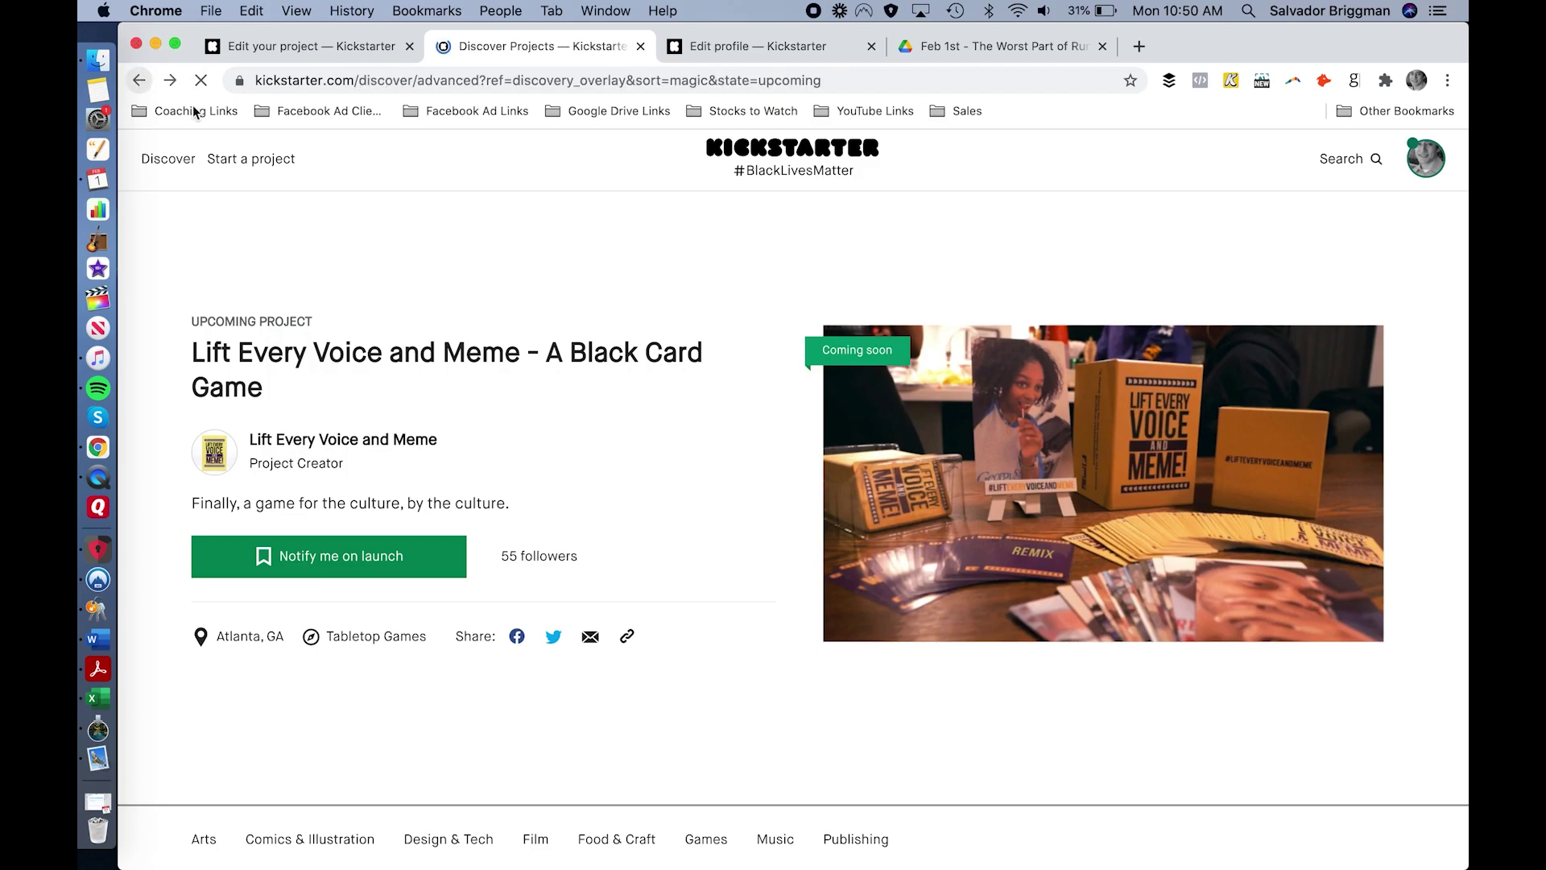
pyautogui.scroll(-10, 691, 383)
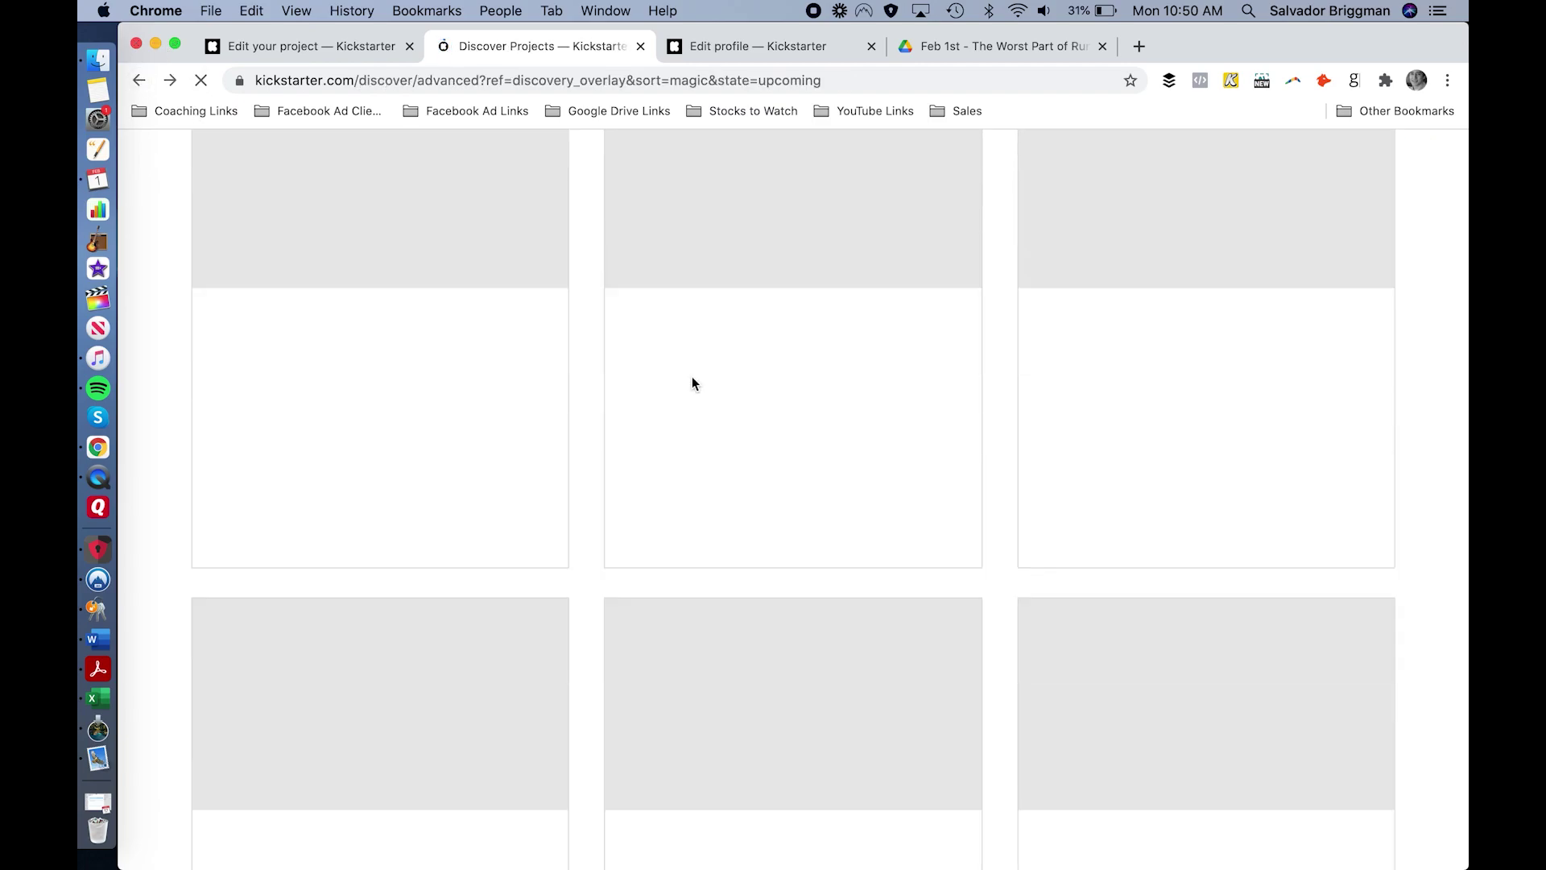
pyautogui.scroll(-3, 624, 475)
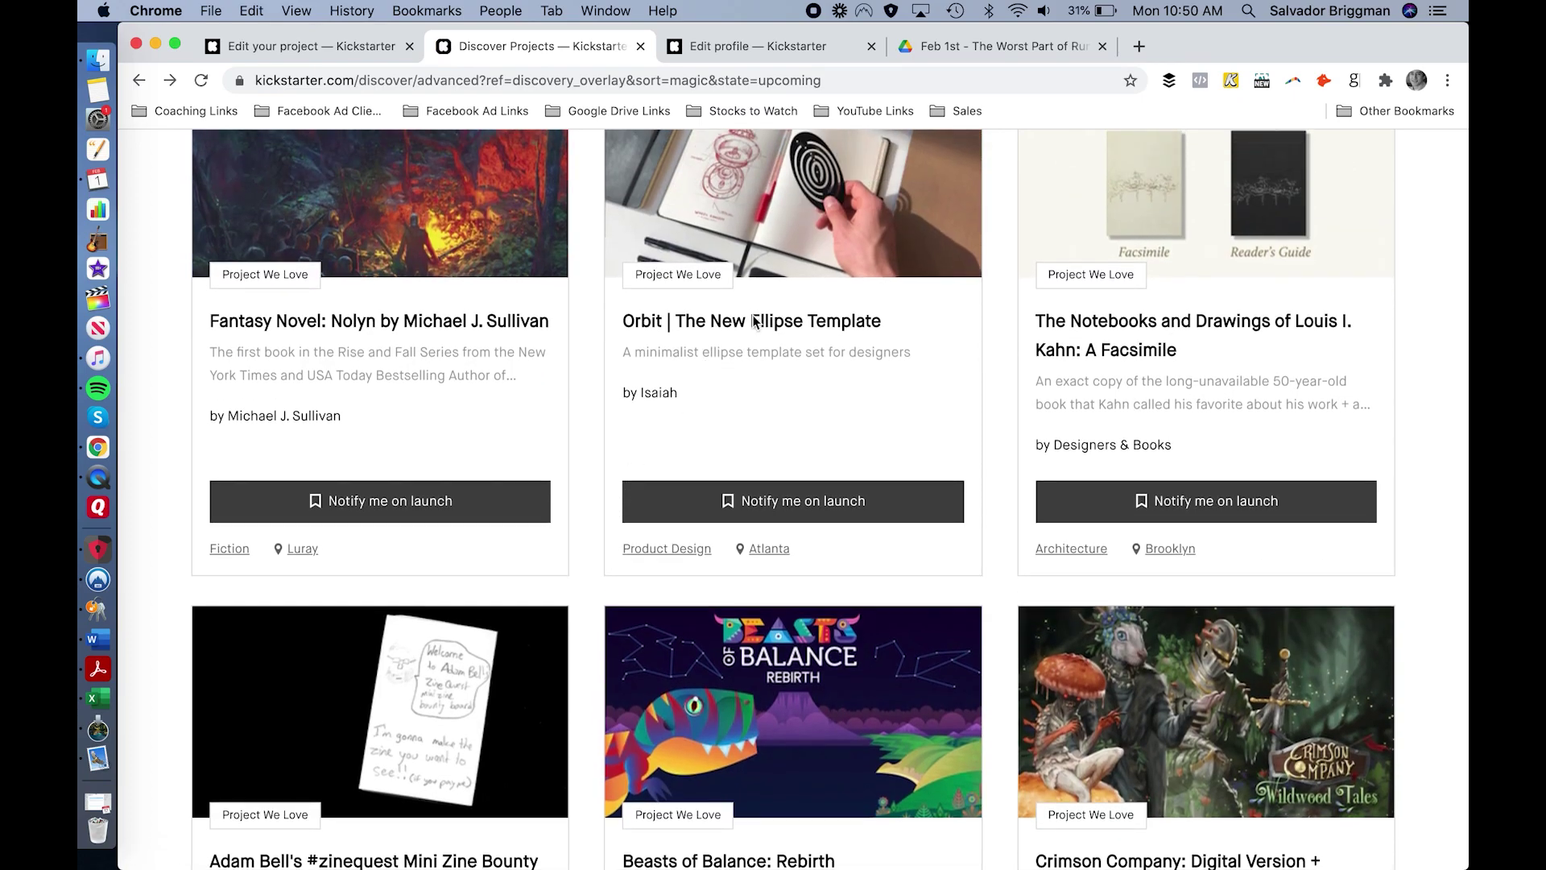
pyautogui.click(796, 324)
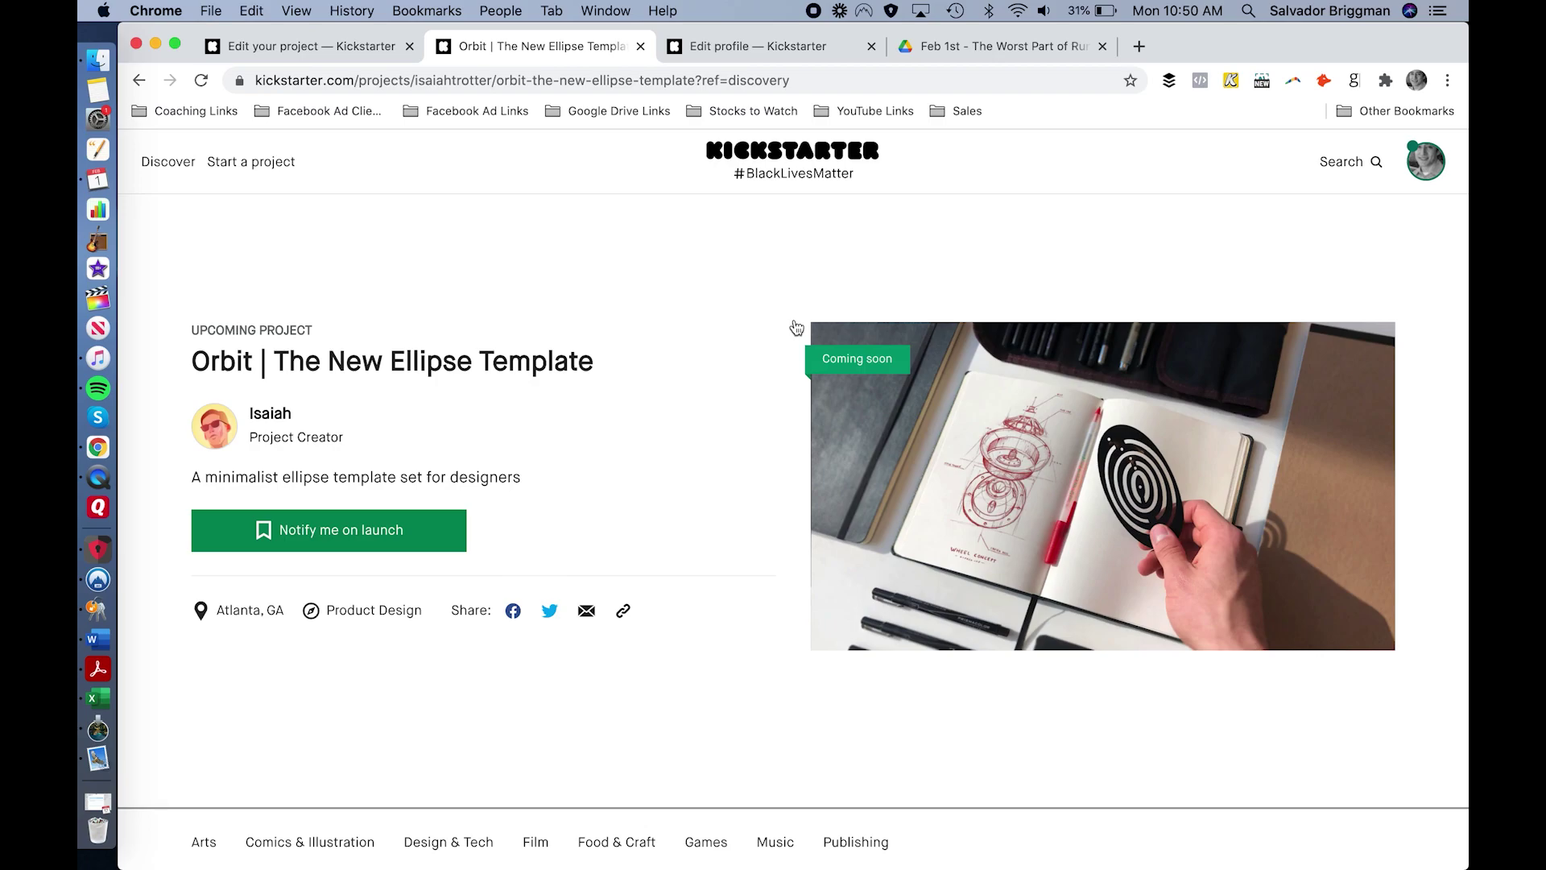
pyautogui.scroll(-5, 525, 491)
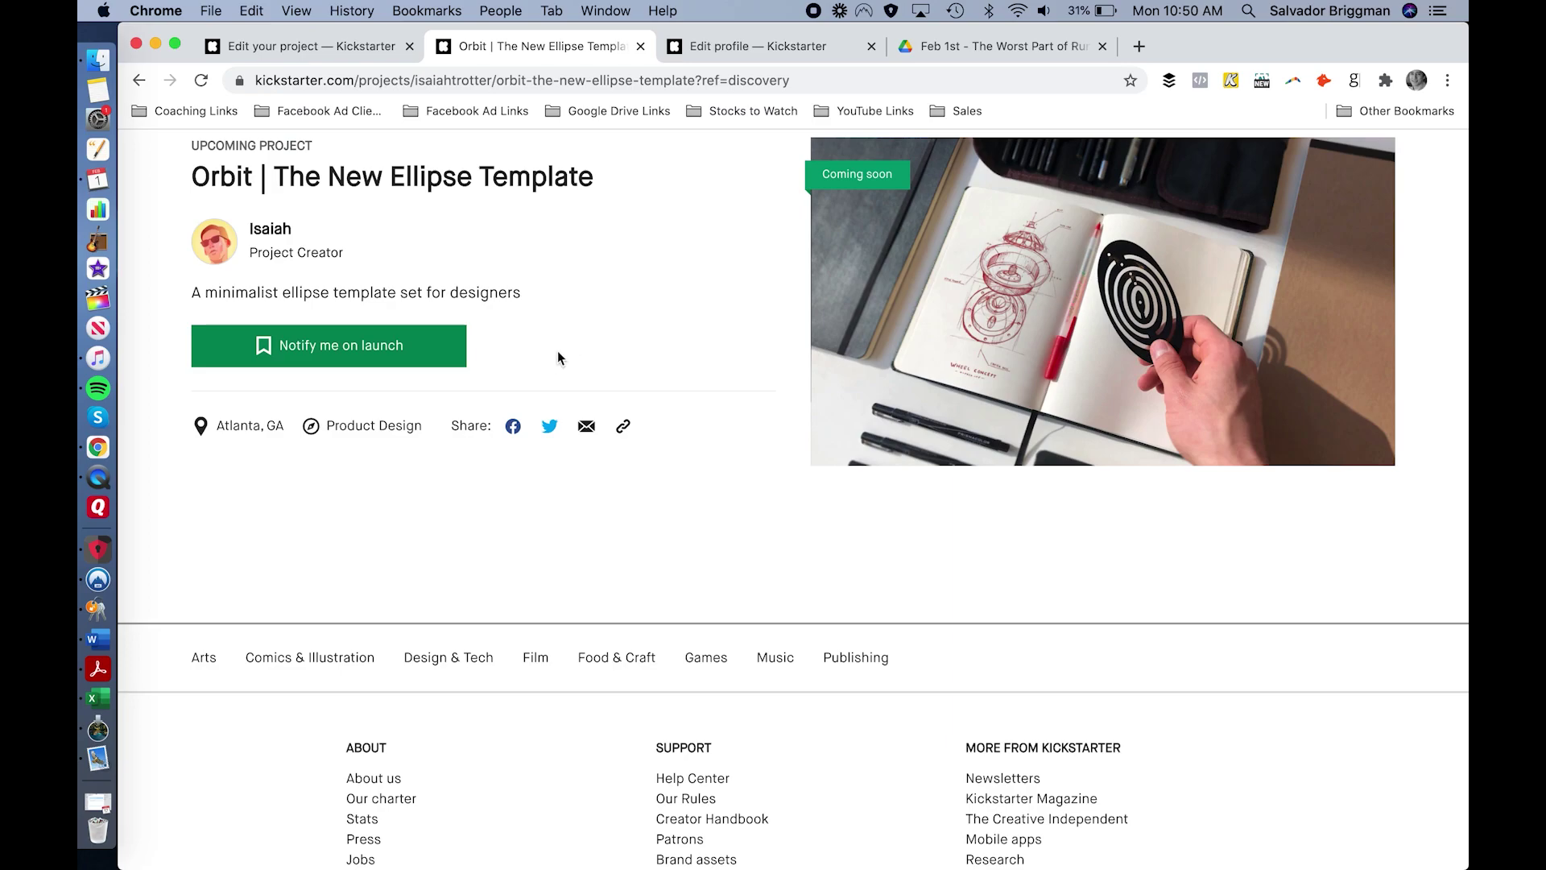
pyautogui.scroll(5, 559, 352)
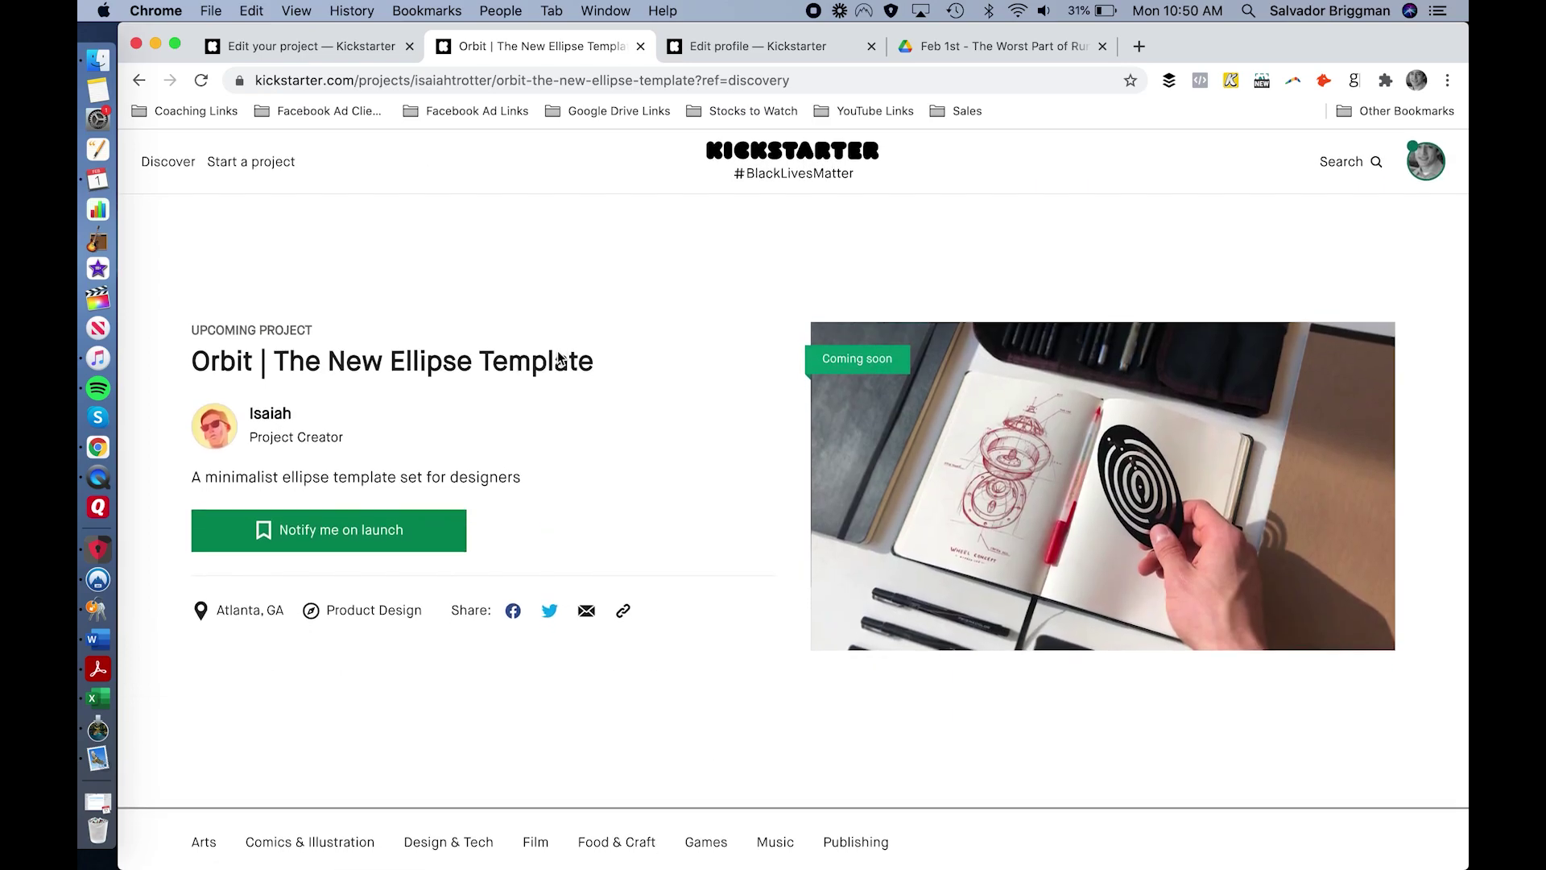
# - Go back to the project's Promotion page and review its Project URL, Pre-launch page and Google Analytics sections
pyautogui.click(302, 45)
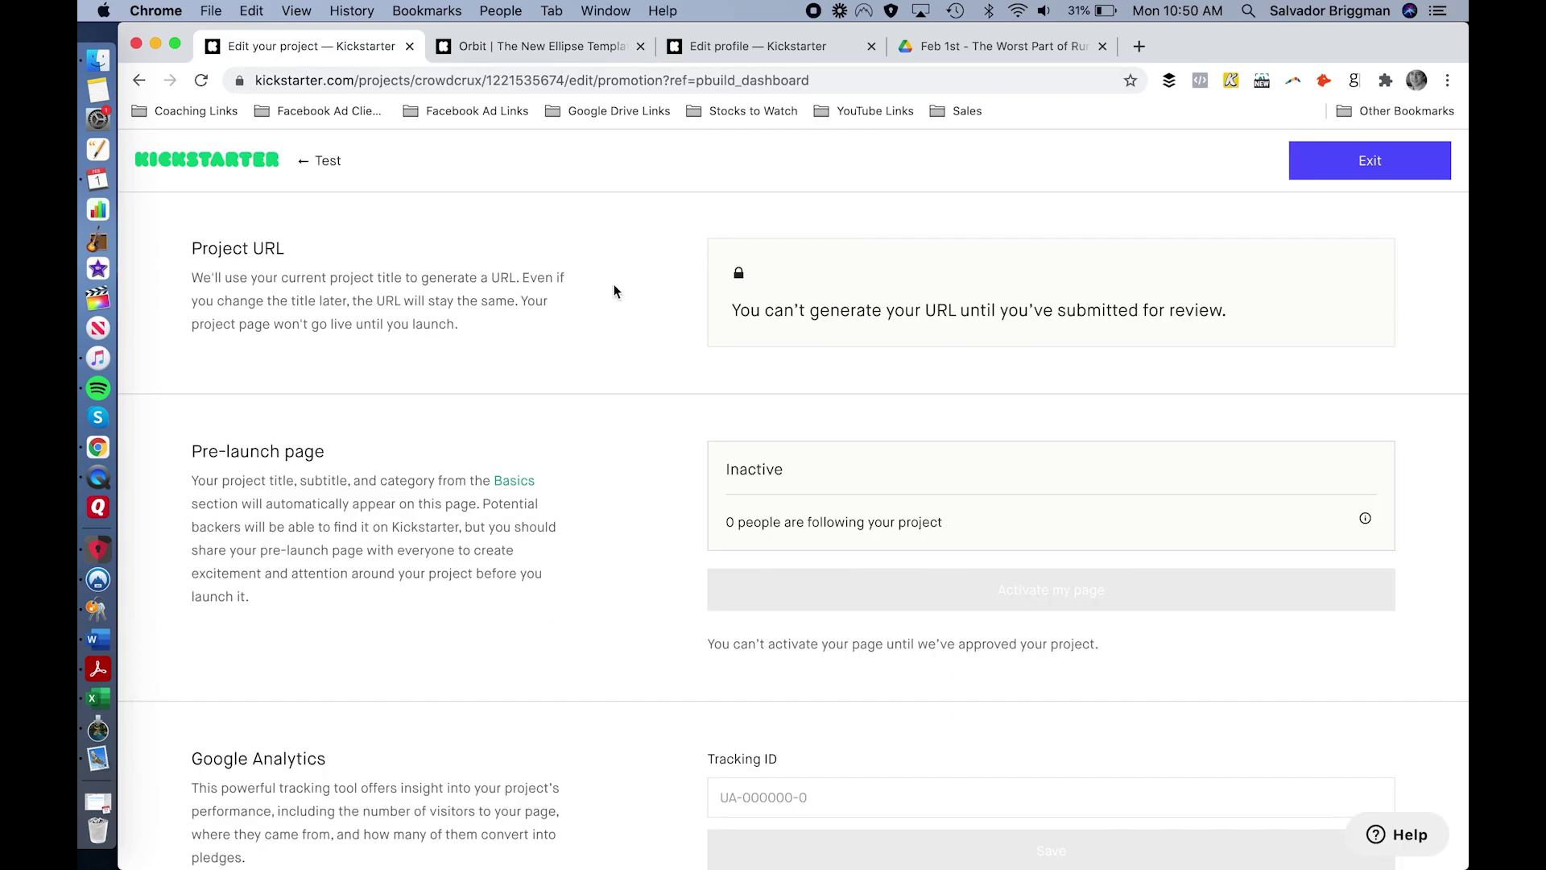
pyautogui.scroll(-6, 346, 487)
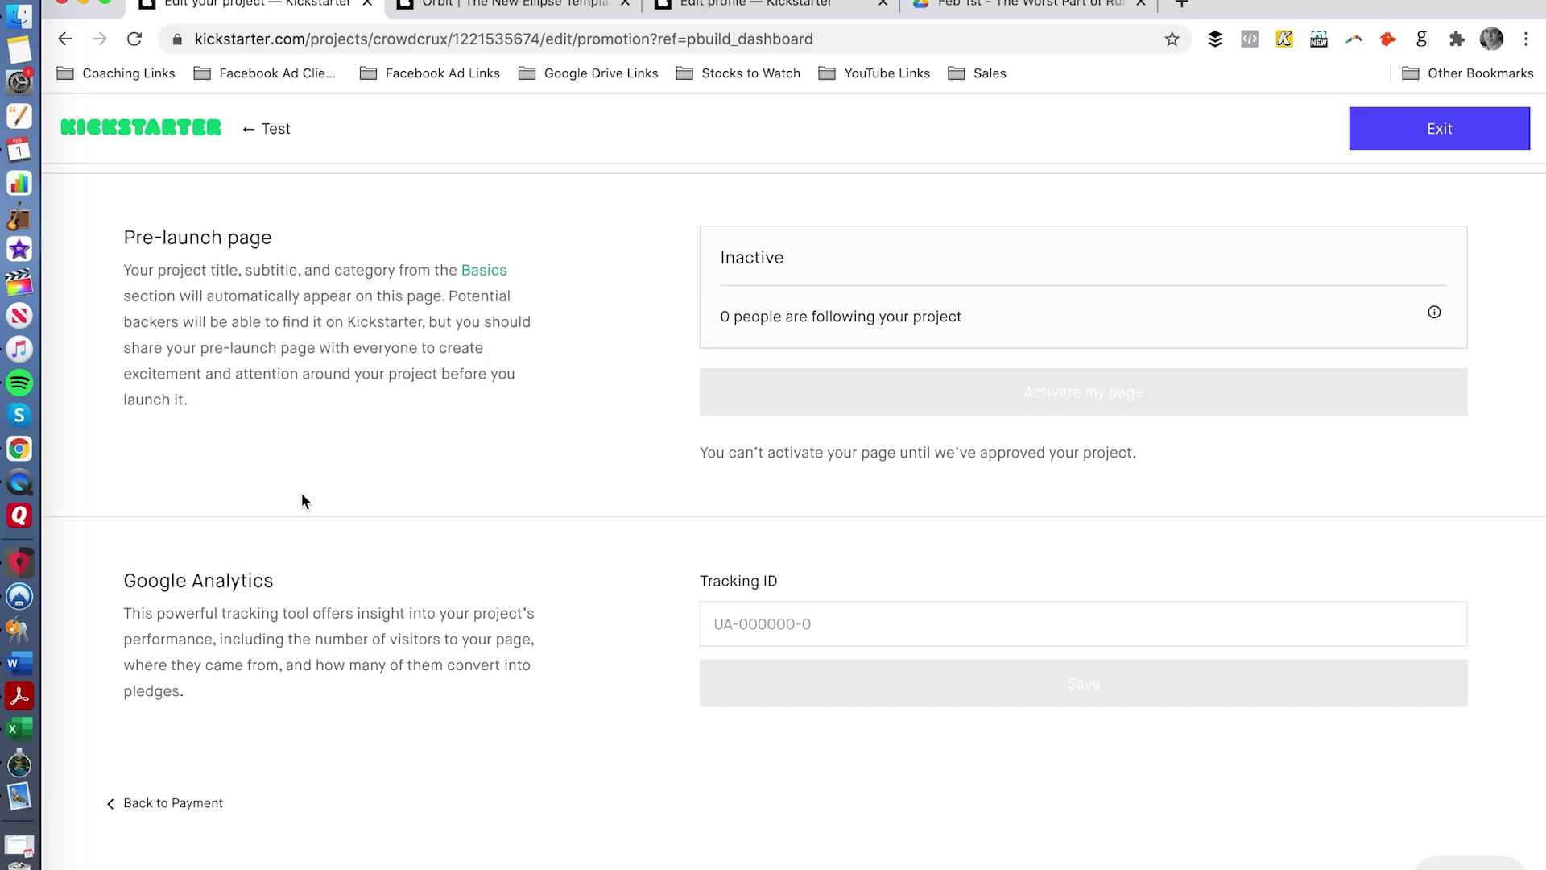
pyautogui.scroll(-2, 303, 497)
pyautogui.scroll(8, 303, 498)
pyautogui.scroll(-4, 302, 493)
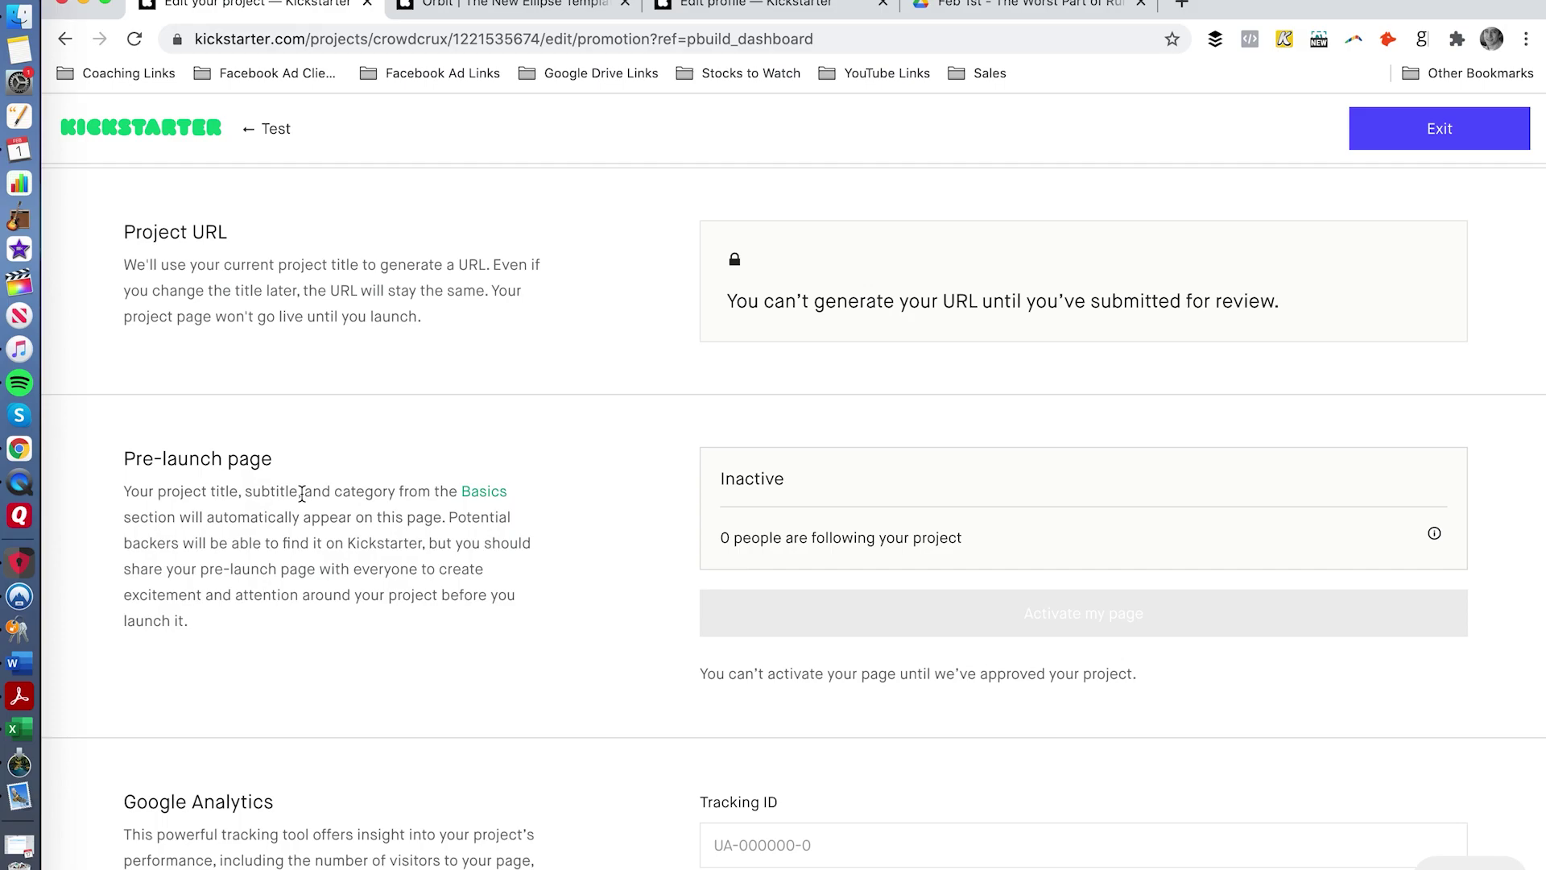
pyautogui.scroll(-5, 302, 494)
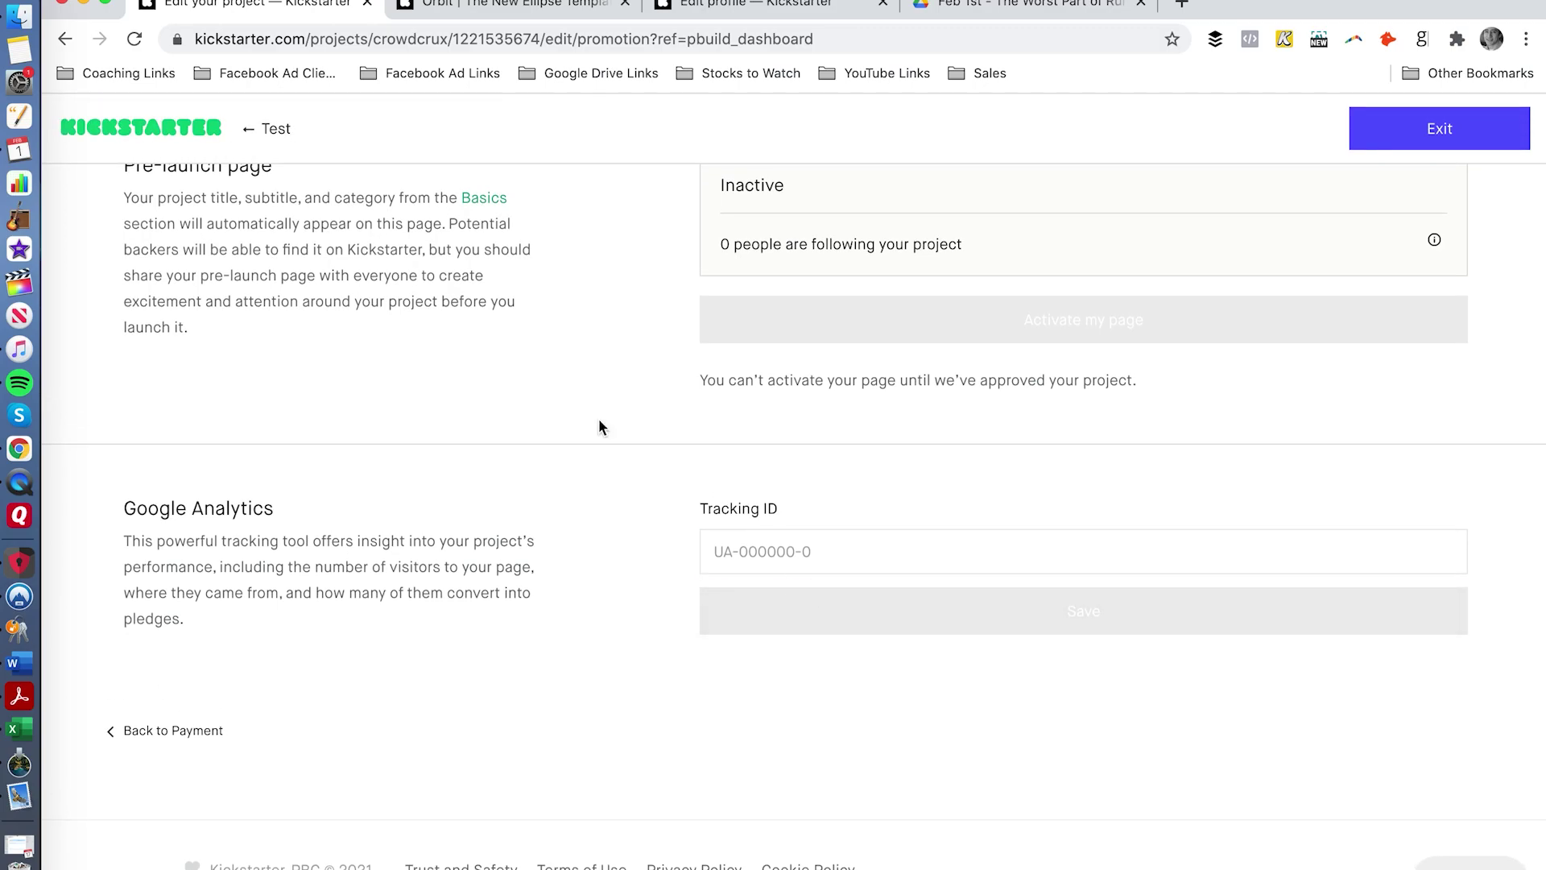
pyautogui.scroll(10, 600, 424)
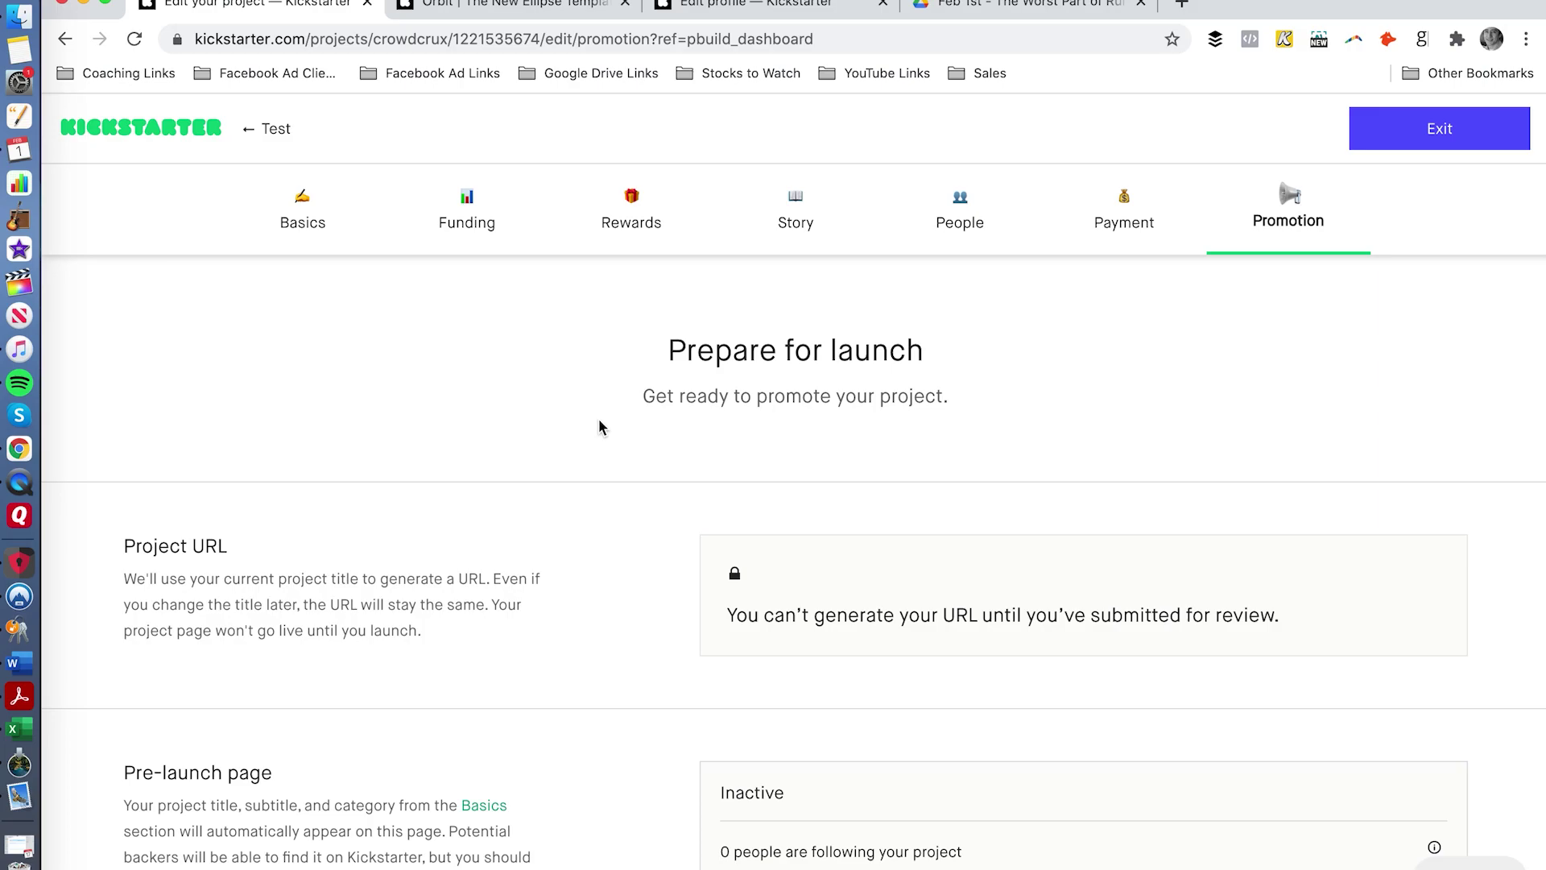